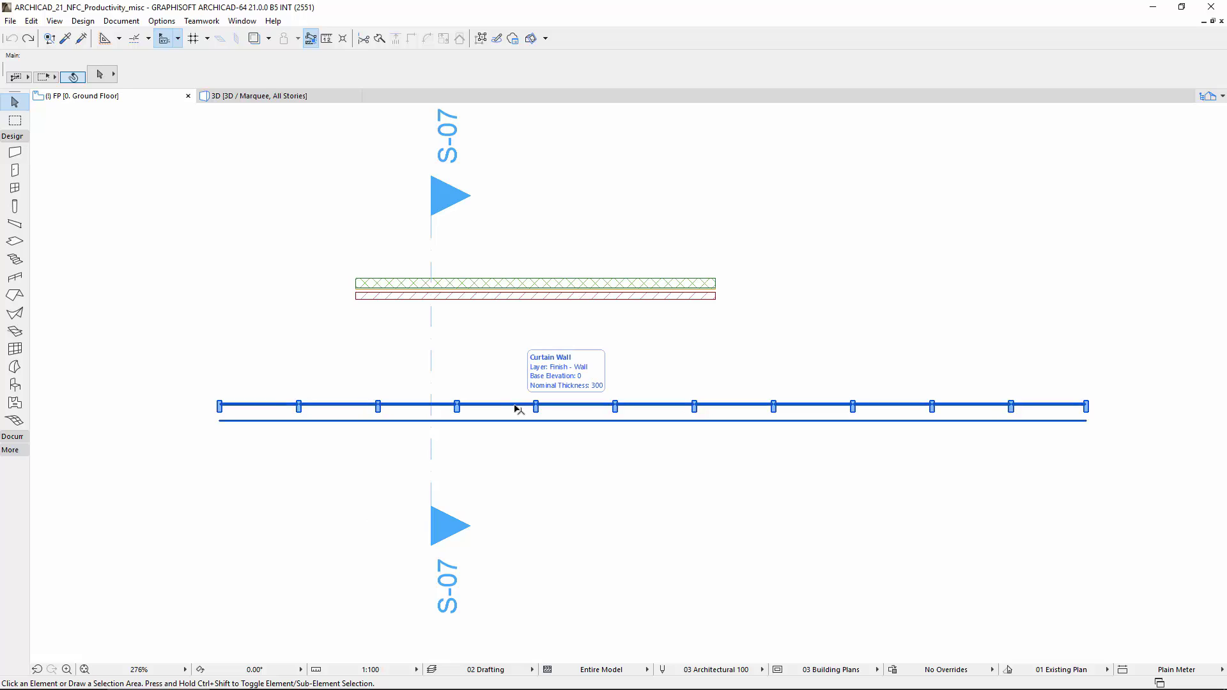
- Enter Edit Mode for the curtain wall on the ground floor plan and leave it again
left_click(518, 408)
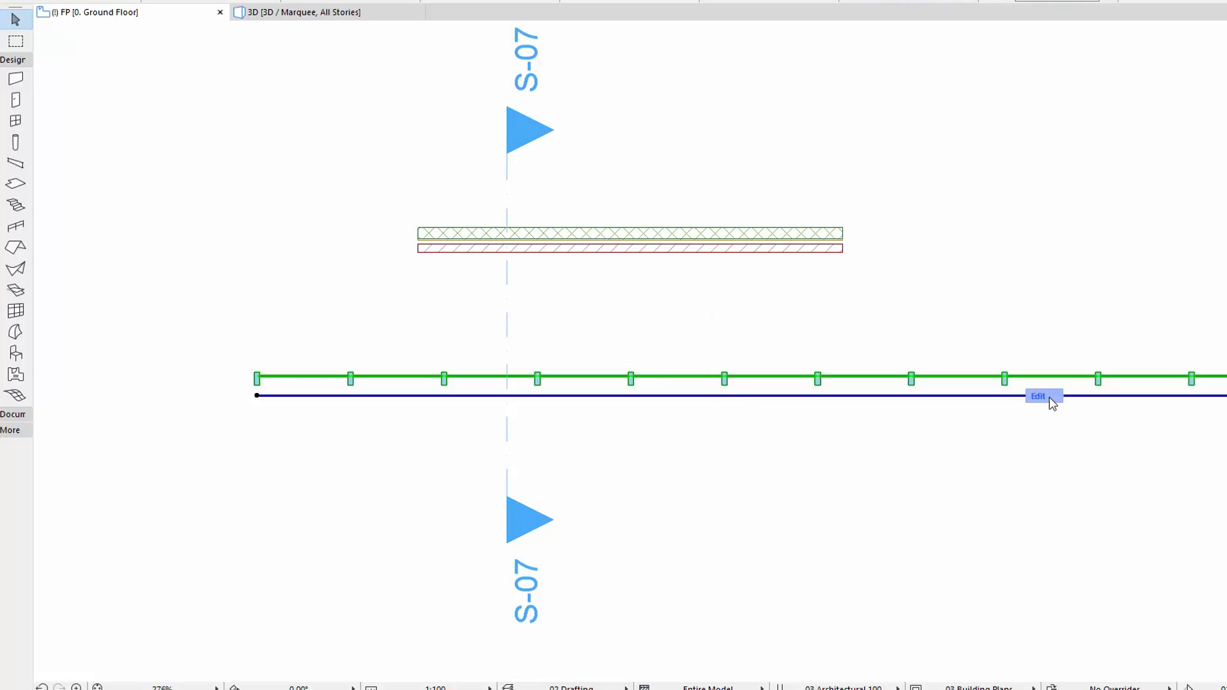
left_click(1051, 401)
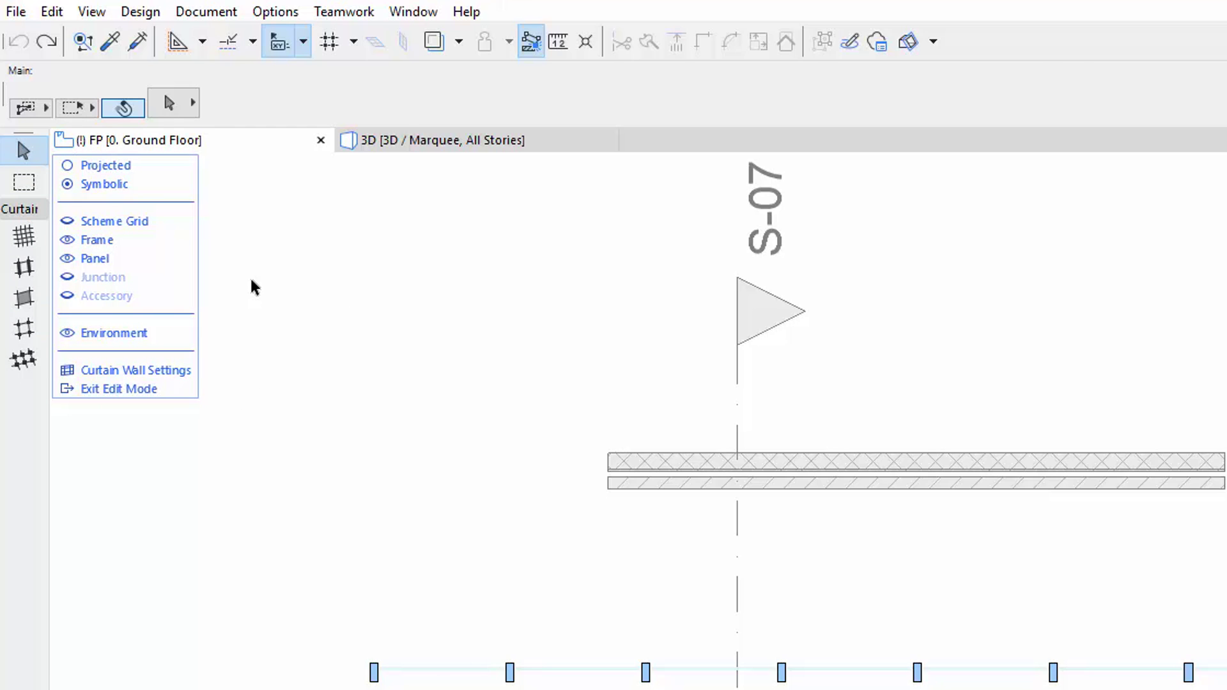
left_click(24, 297)
left_click(141, 12)
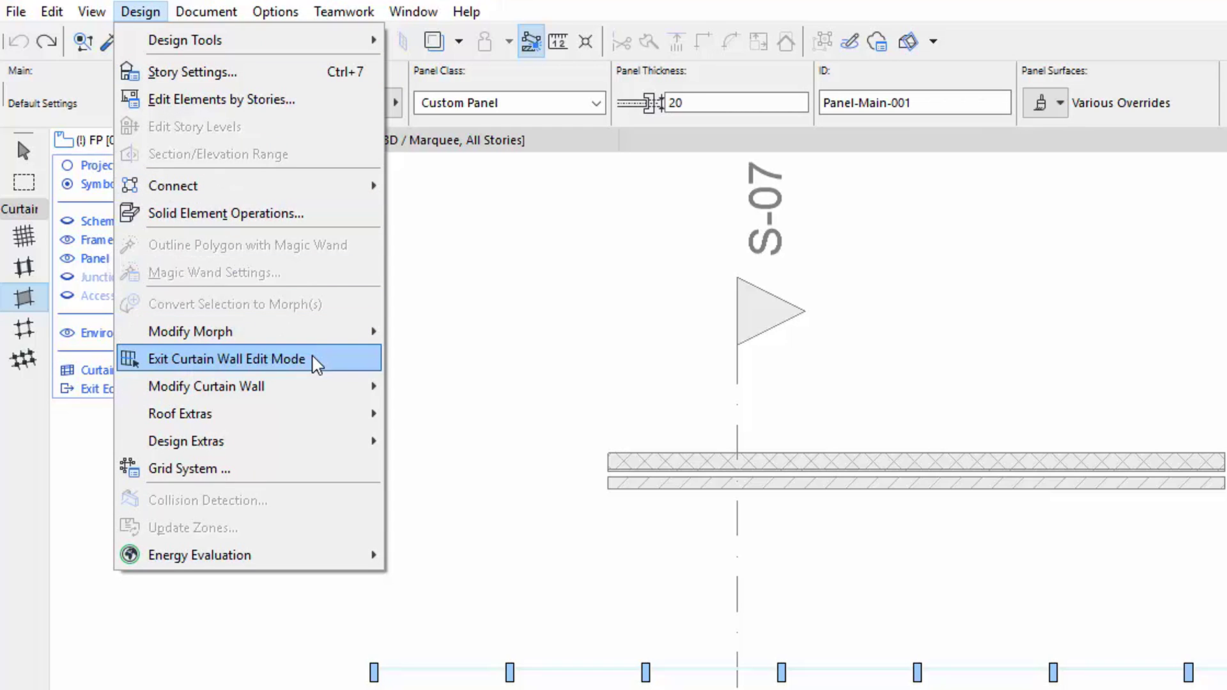
left_click(315, 363)
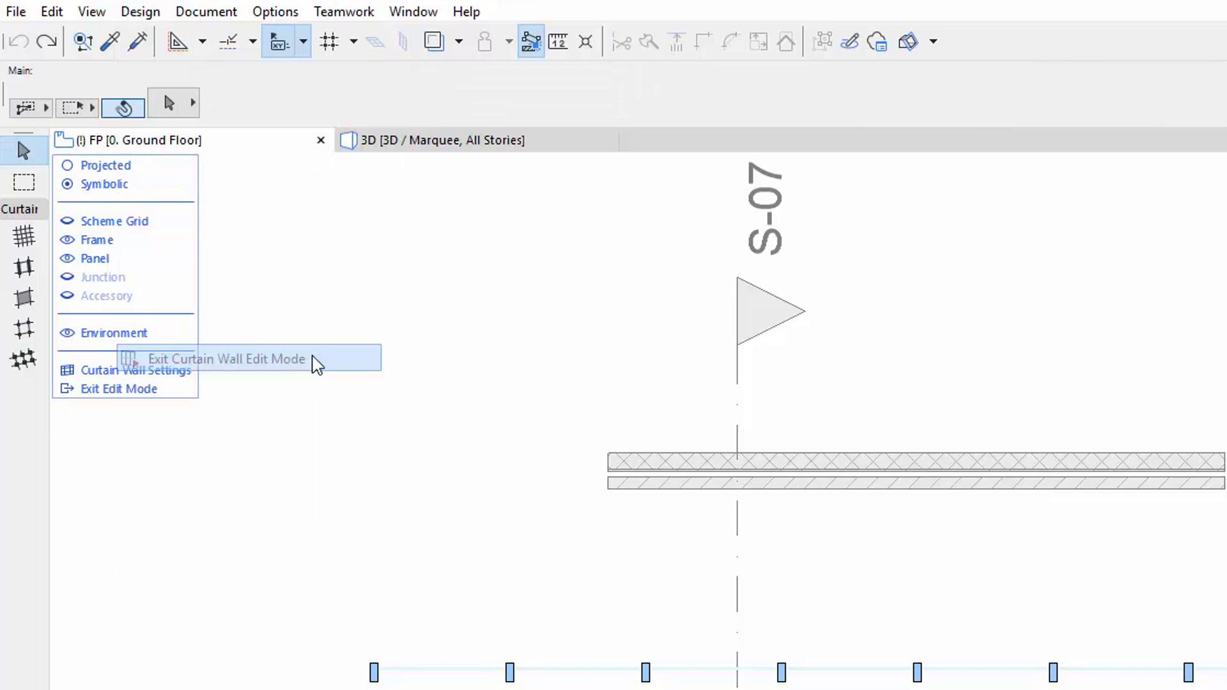
- Re-enter Curtain Wall Edit Mode to compare the Projected and Symbolic displays on the floor plan, and exit Edit Mode
left_click(150, 17)
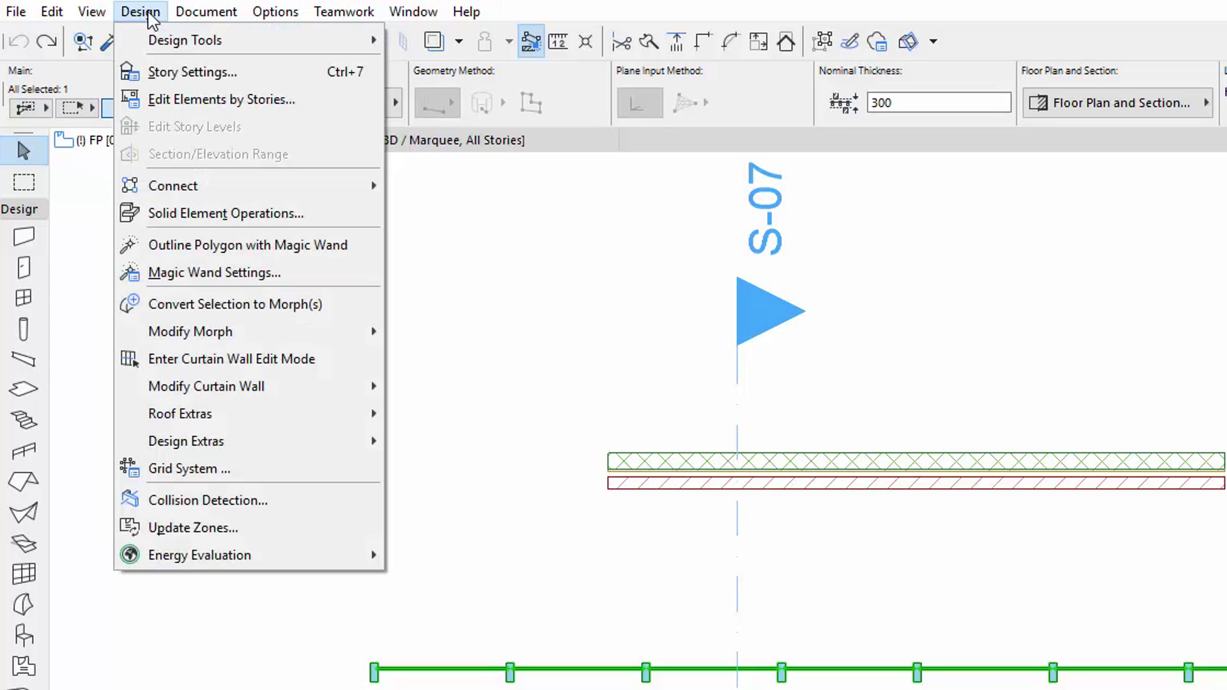
left_click(317, 363)
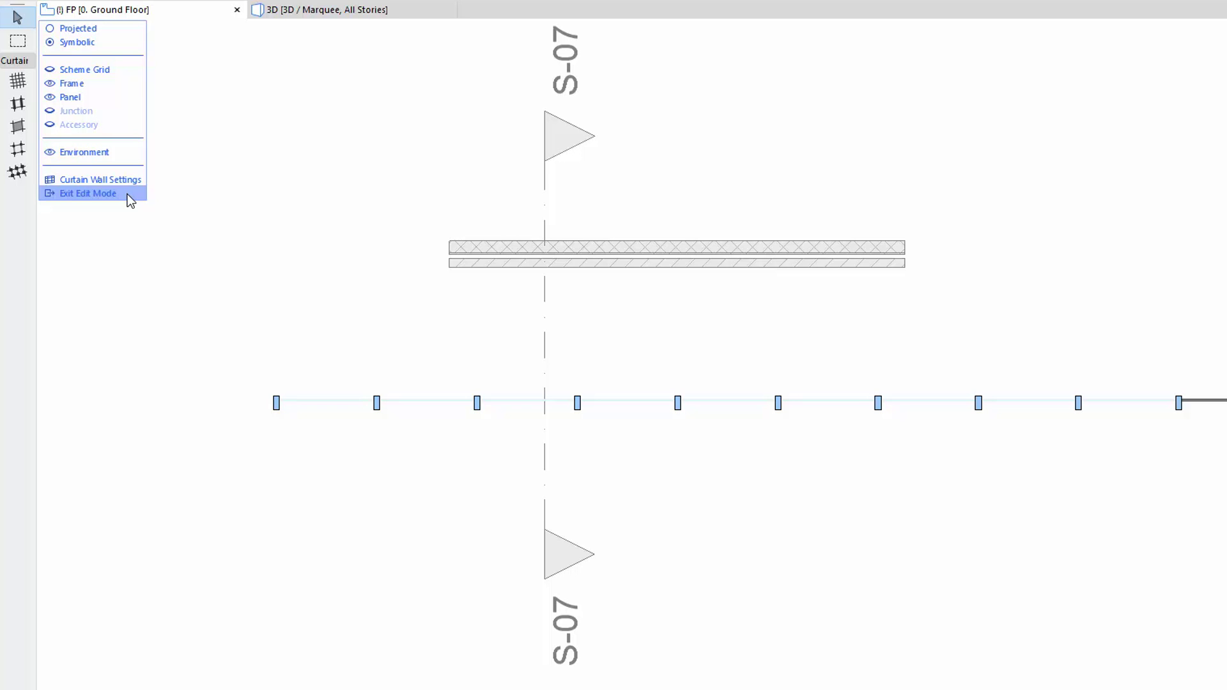
left_click(129, 34)
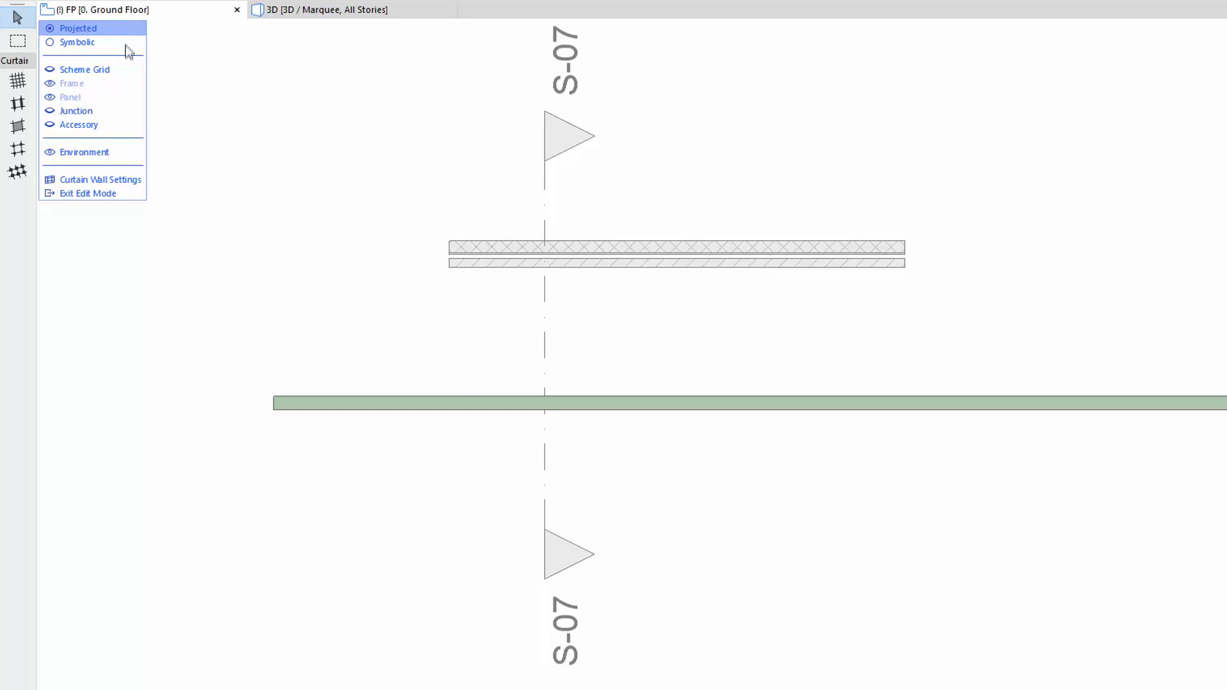
left_click(126, 44)
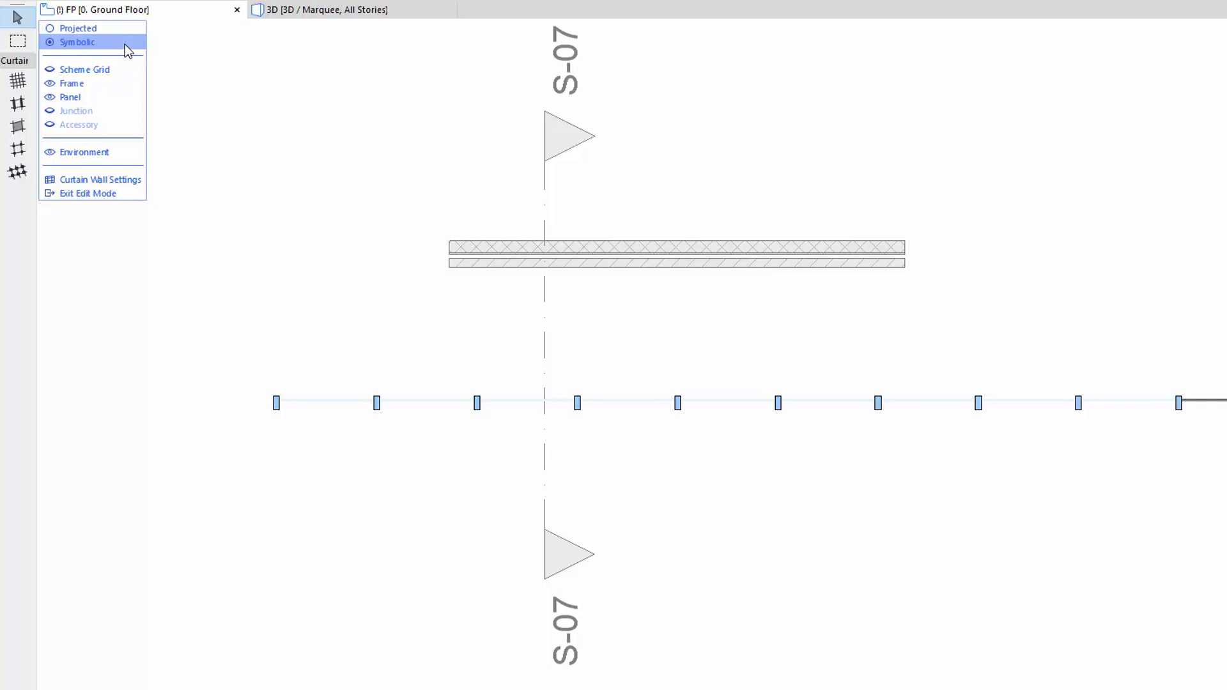
left_click(125, 191)
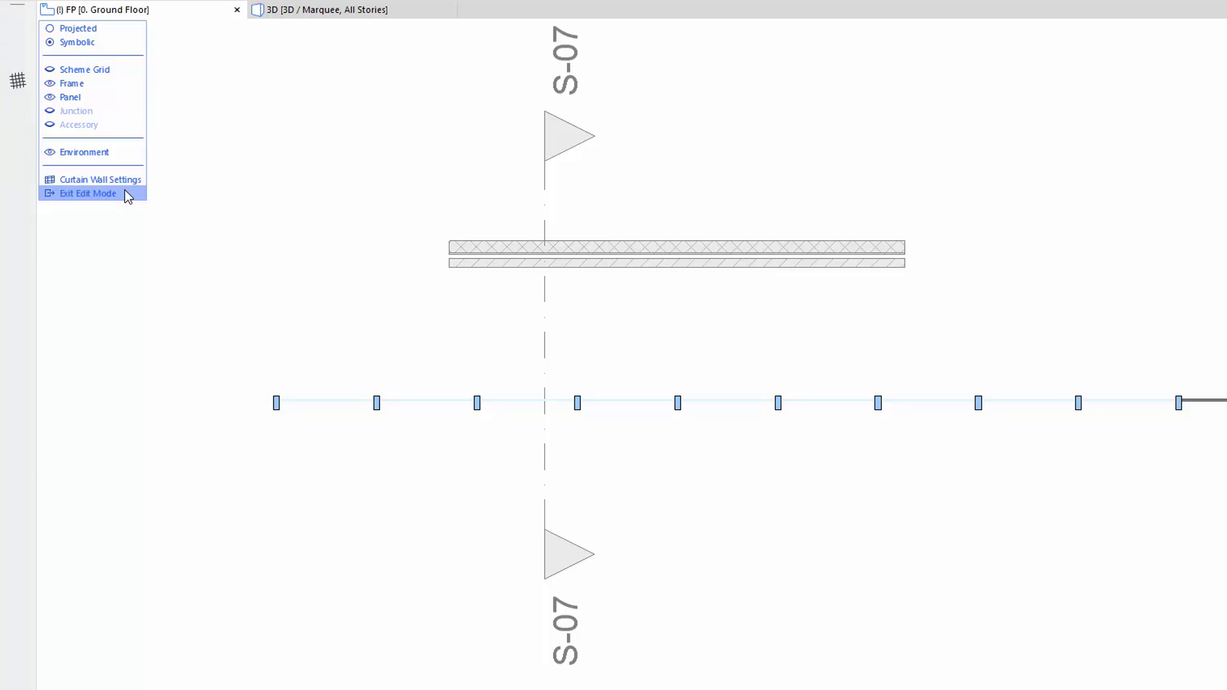
left_click(304, 275)
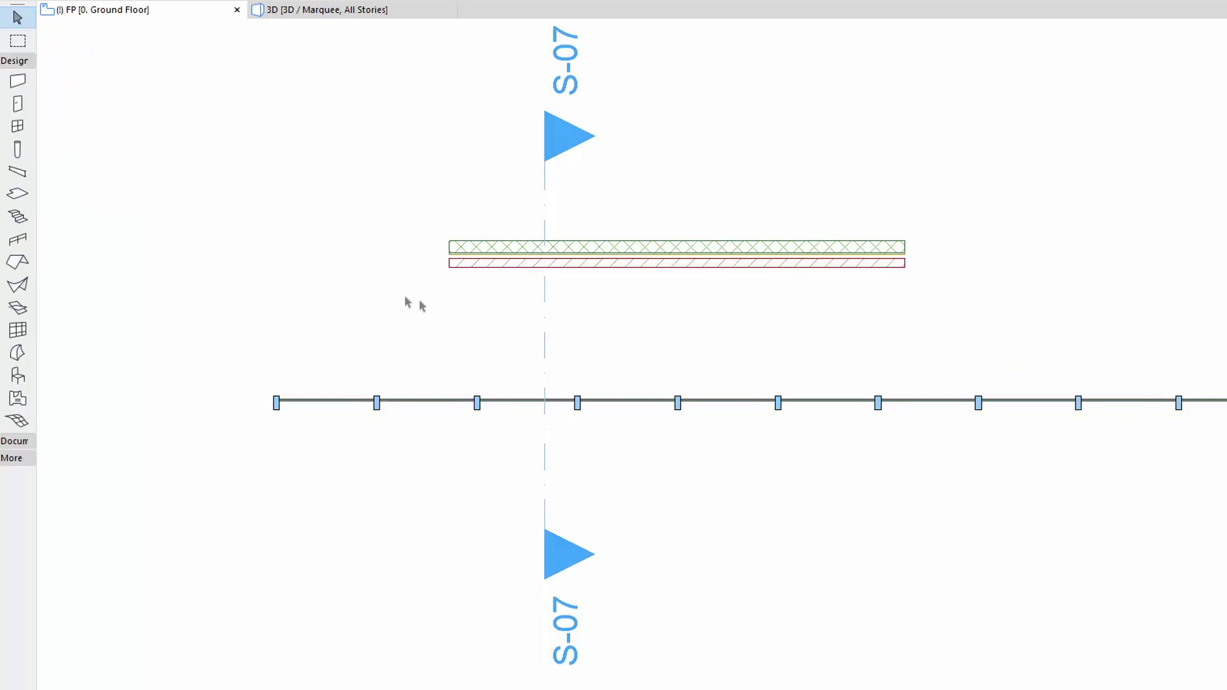
- Open the S-07 building section with current view settings and put the curtain wall into Edit Mode there
left_click(545, 296)
right_click(552, 287)
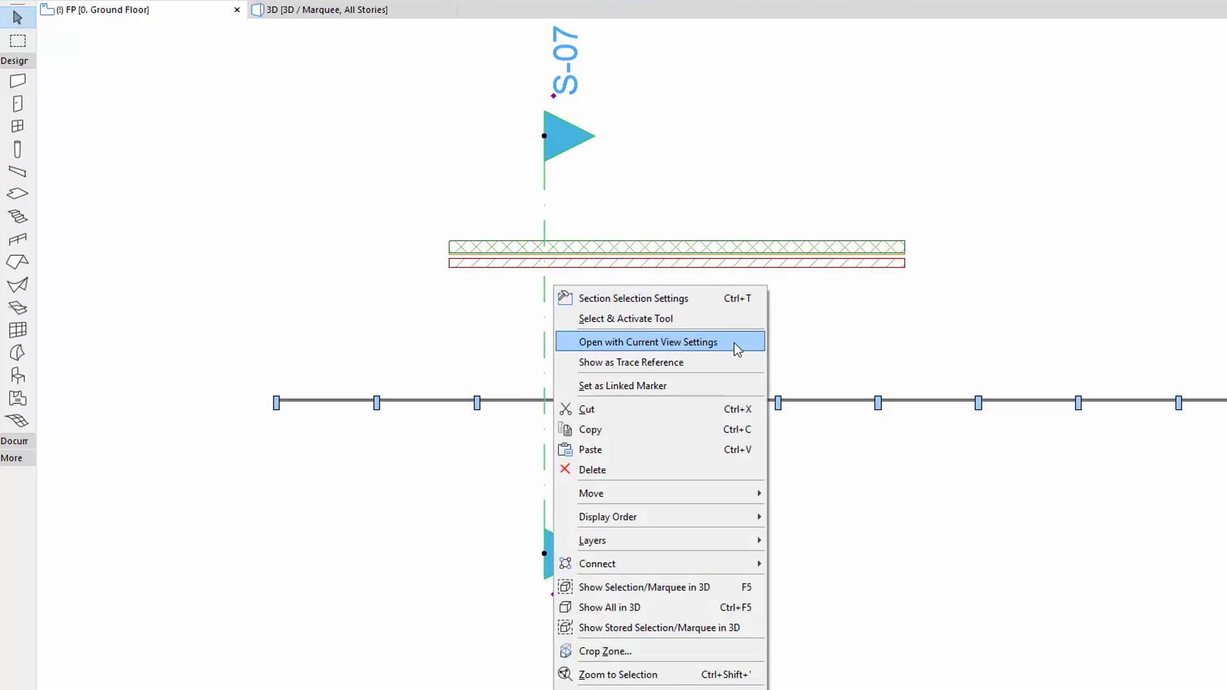
left_click(735, 342)
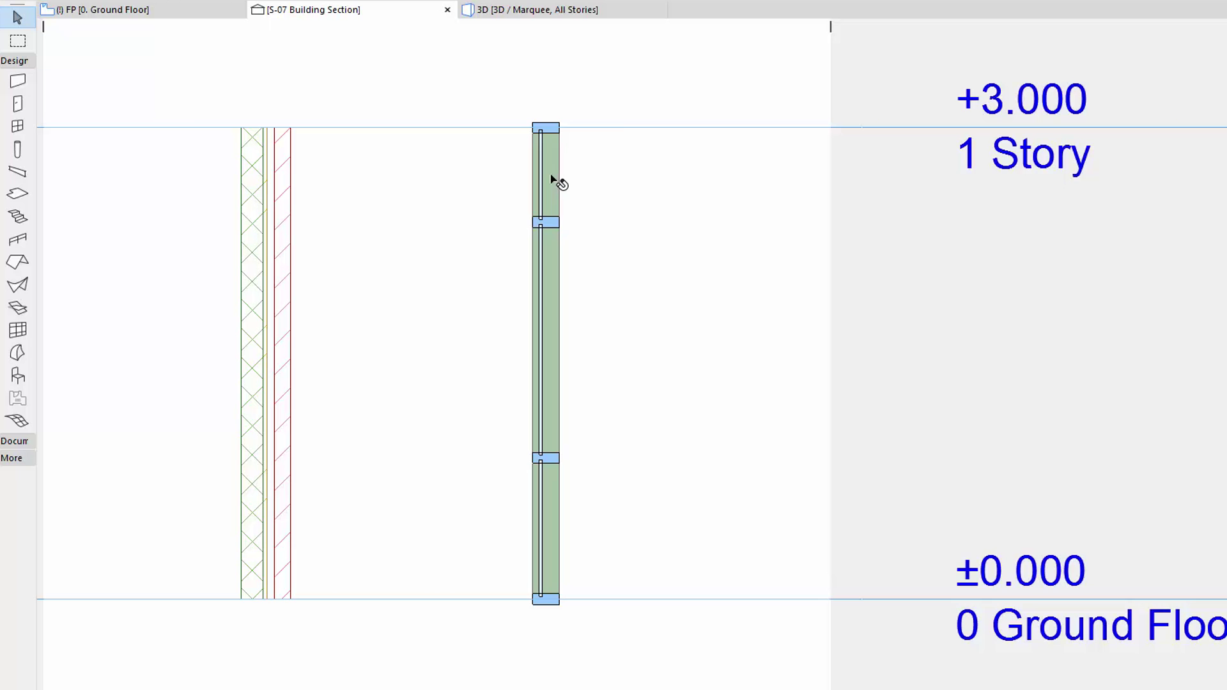
left_click(551, 181)
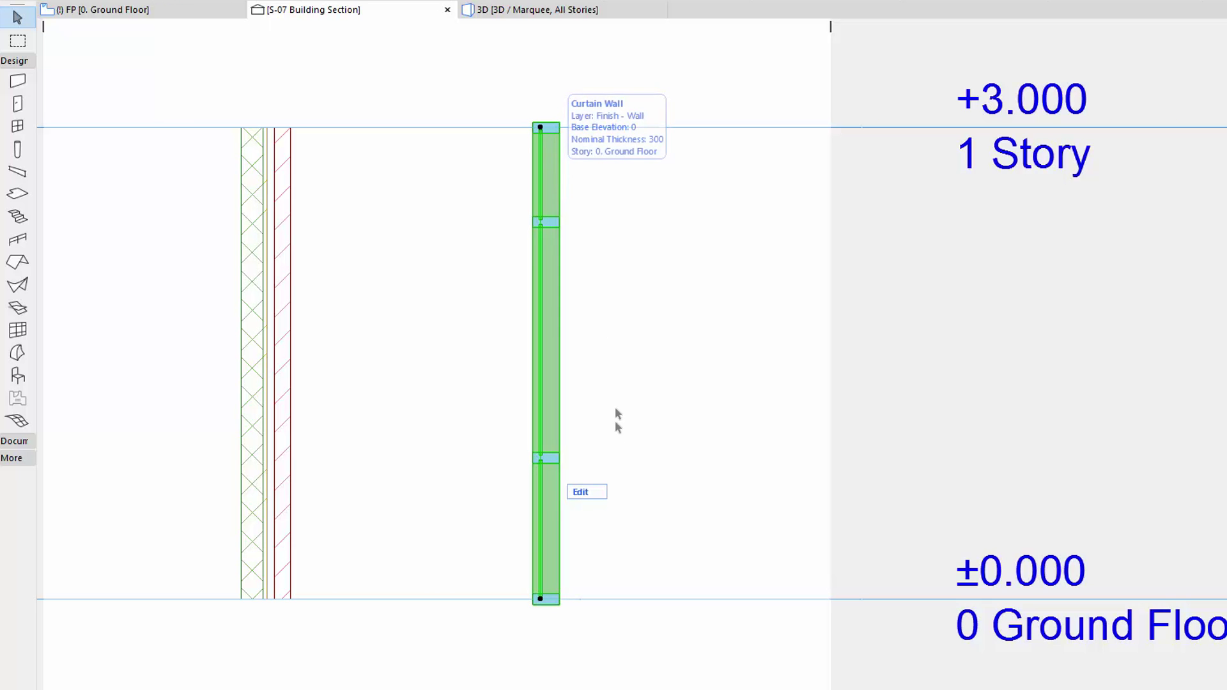
left_click(596, 490)
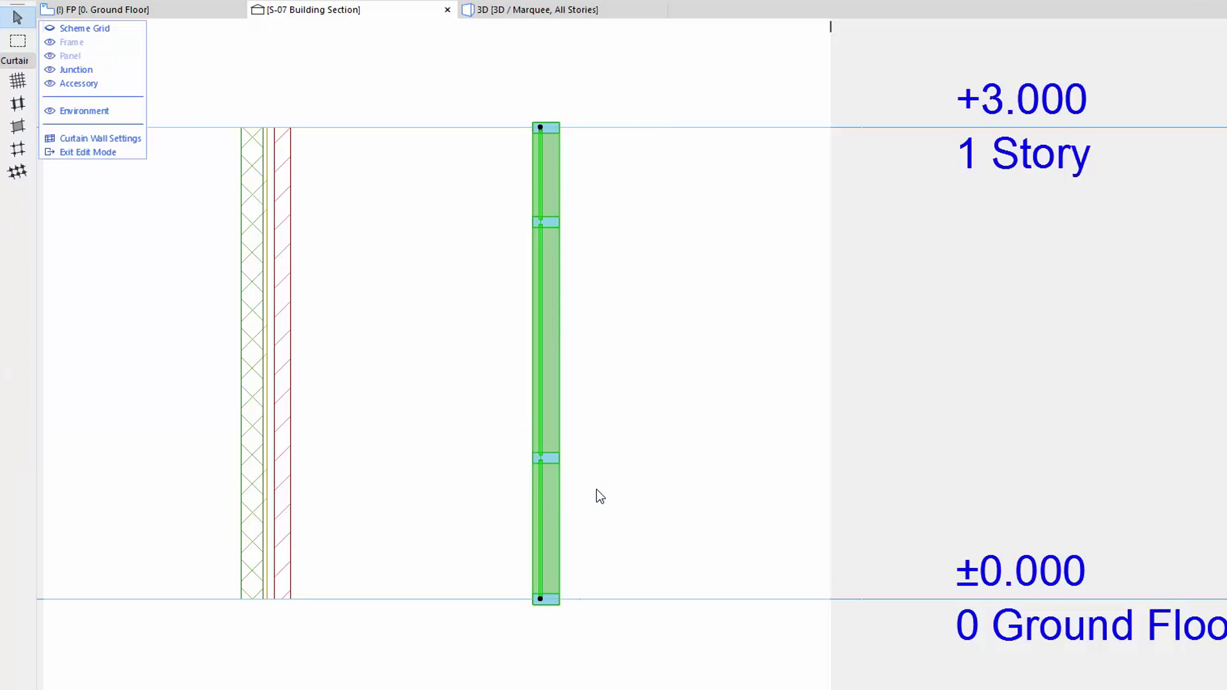
- Compare the curtain wall in Edit Mode across the floor plan, S-07 section and 3D views
left_click(185, 15)
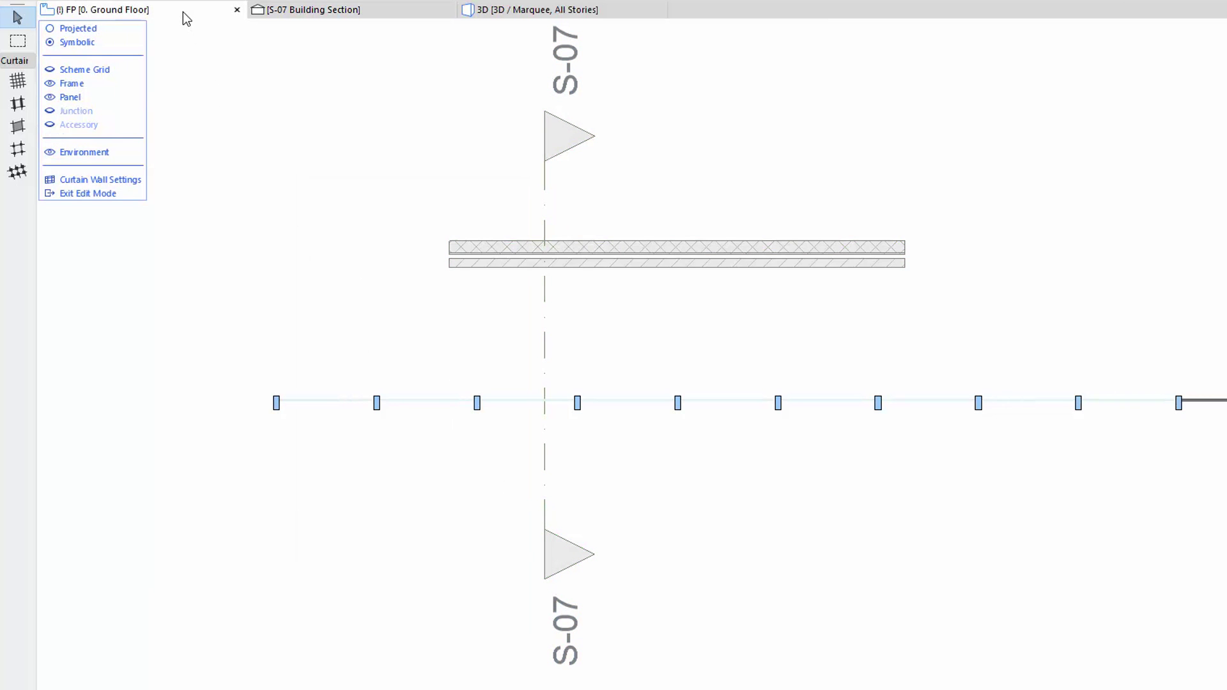
left_click(363, 12)
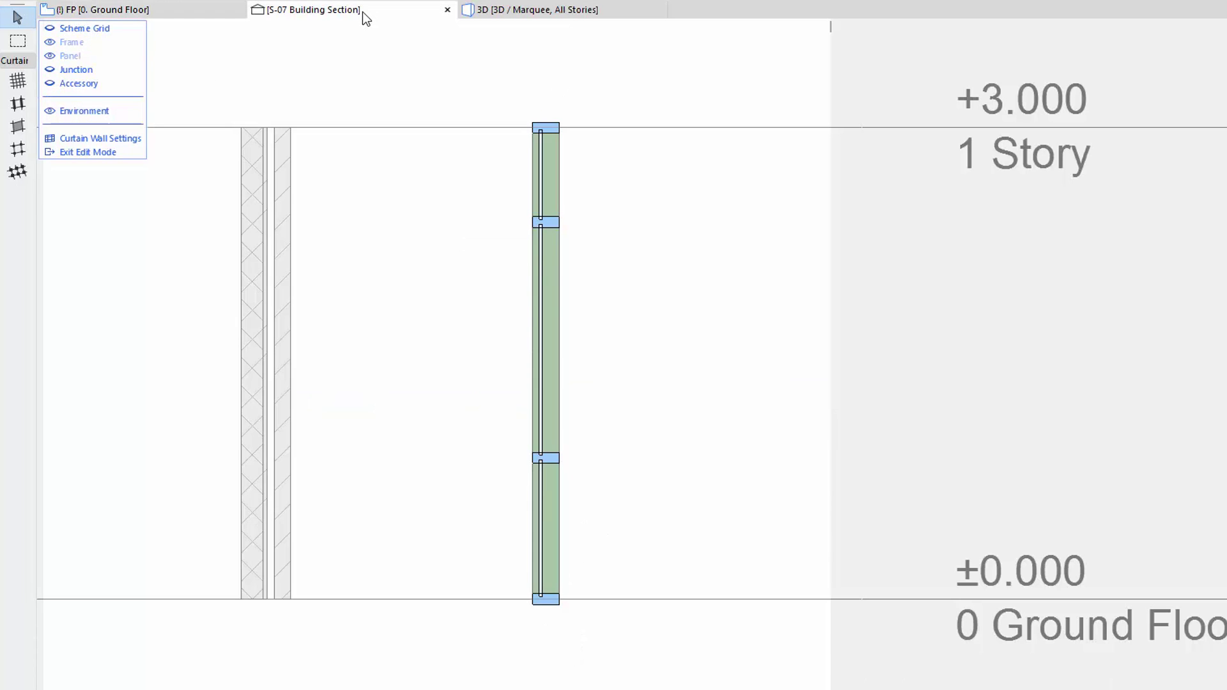
left_click(525, 15)
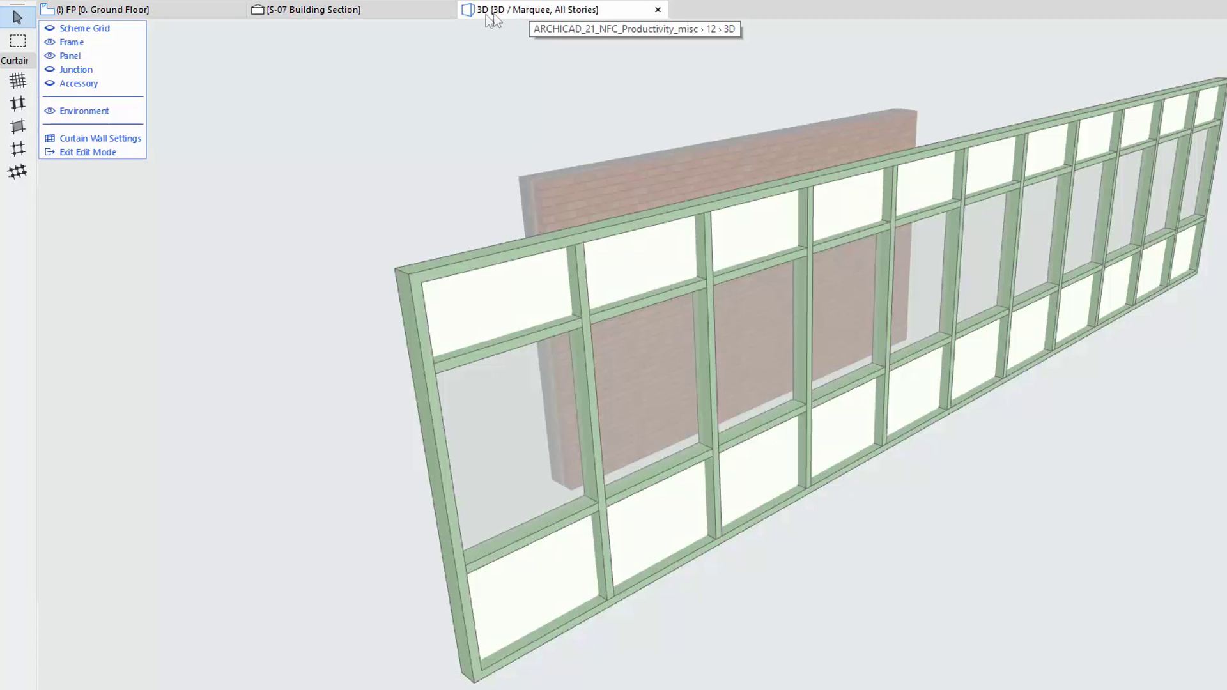
left_click(398, 10)
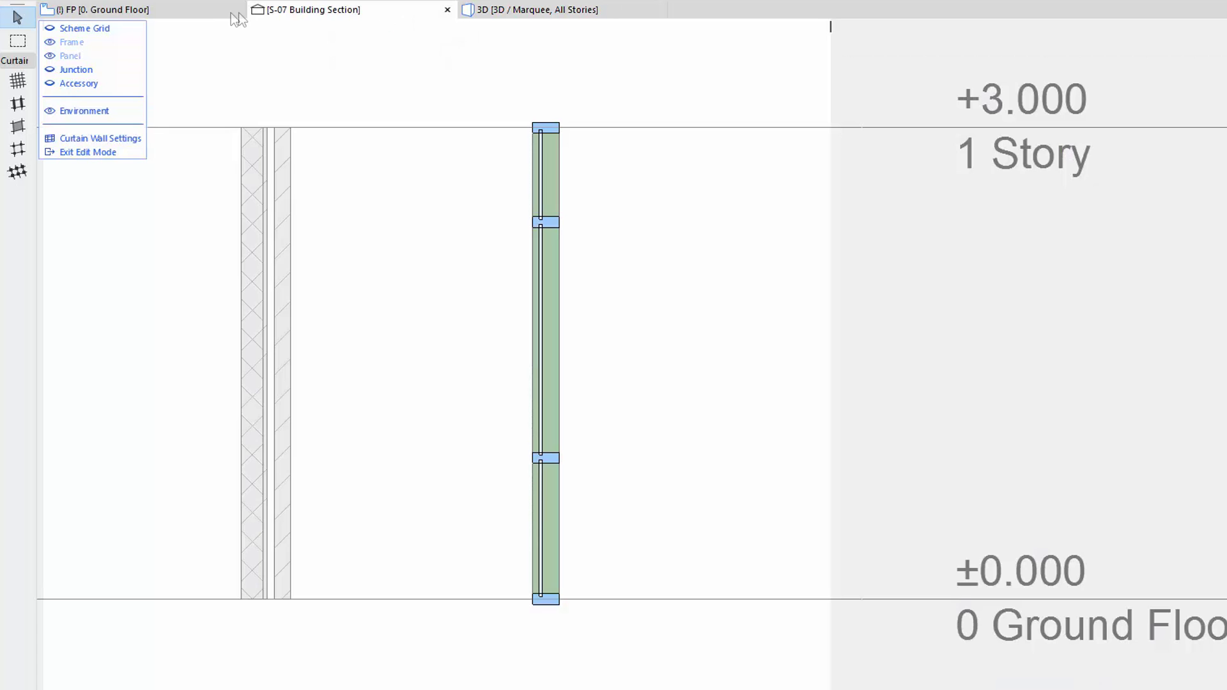
left_click(221, 16)
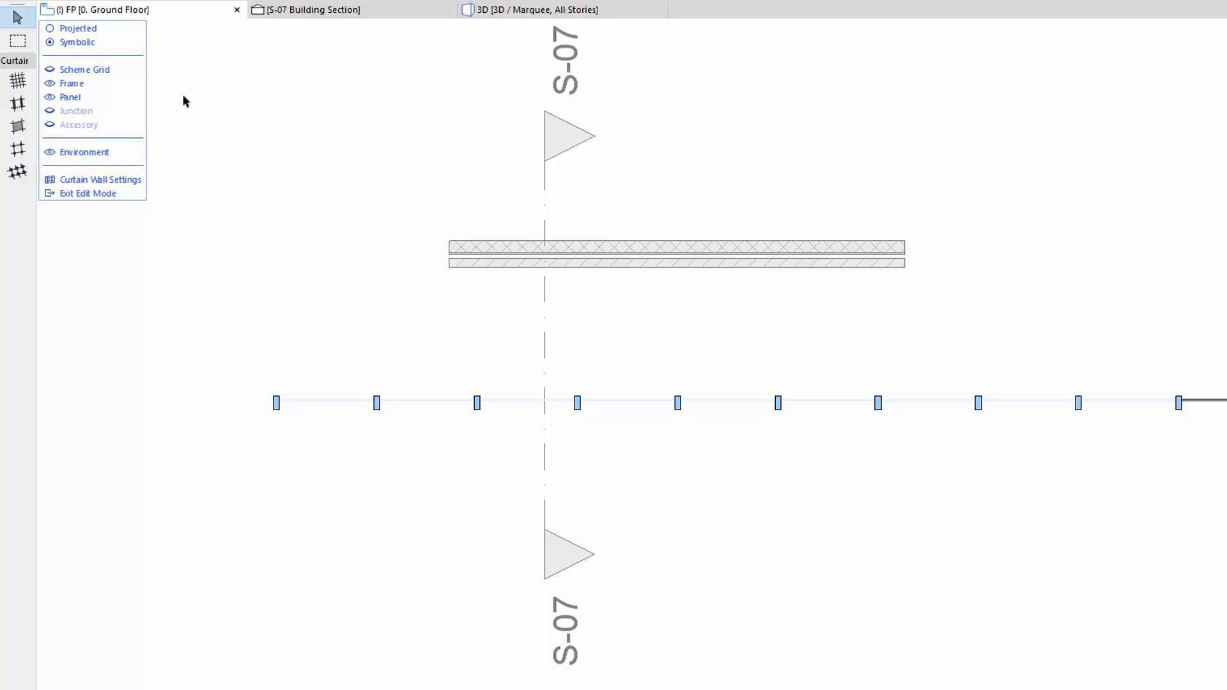
- Hide the Environment around the edited curtain wall from the floor plan and check the section and 3D views
left_click(49, 152)
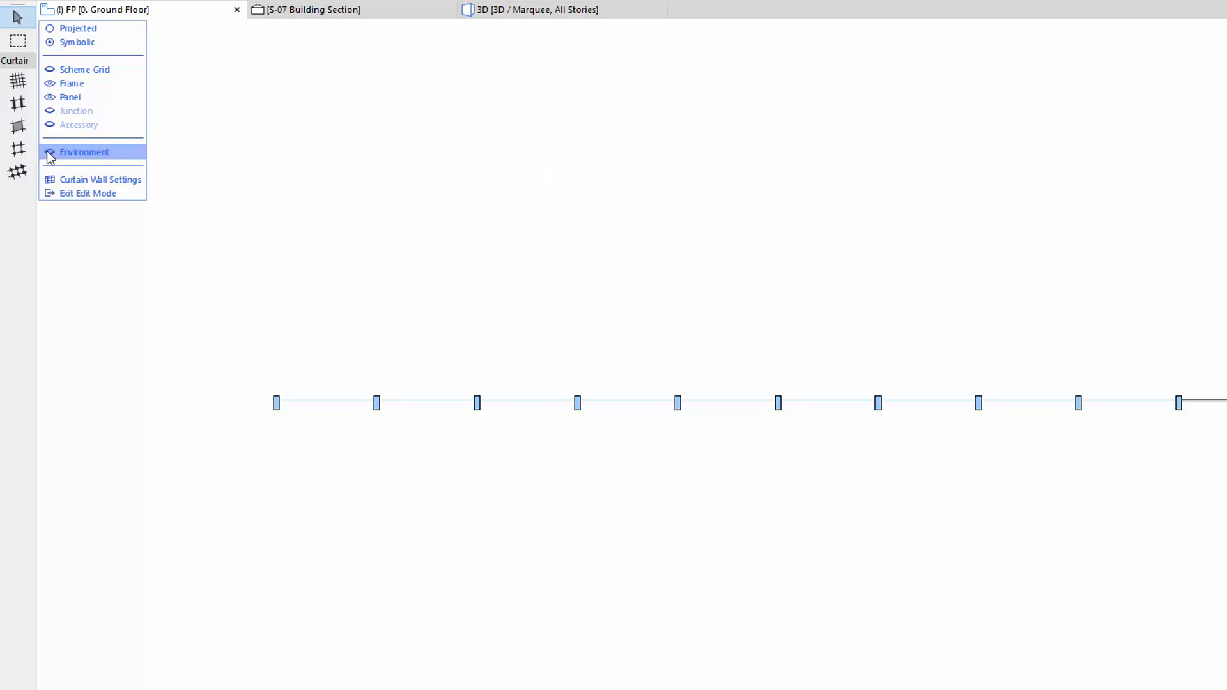
left_click(324, 13)
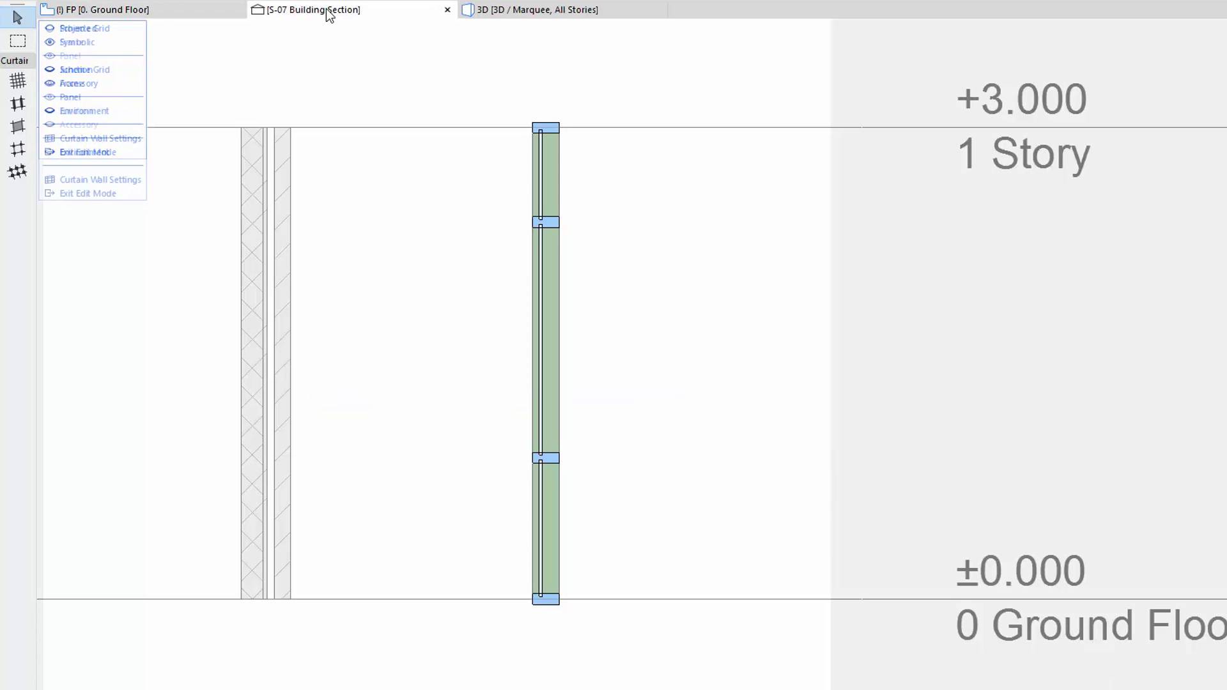
left_click(498, 13)
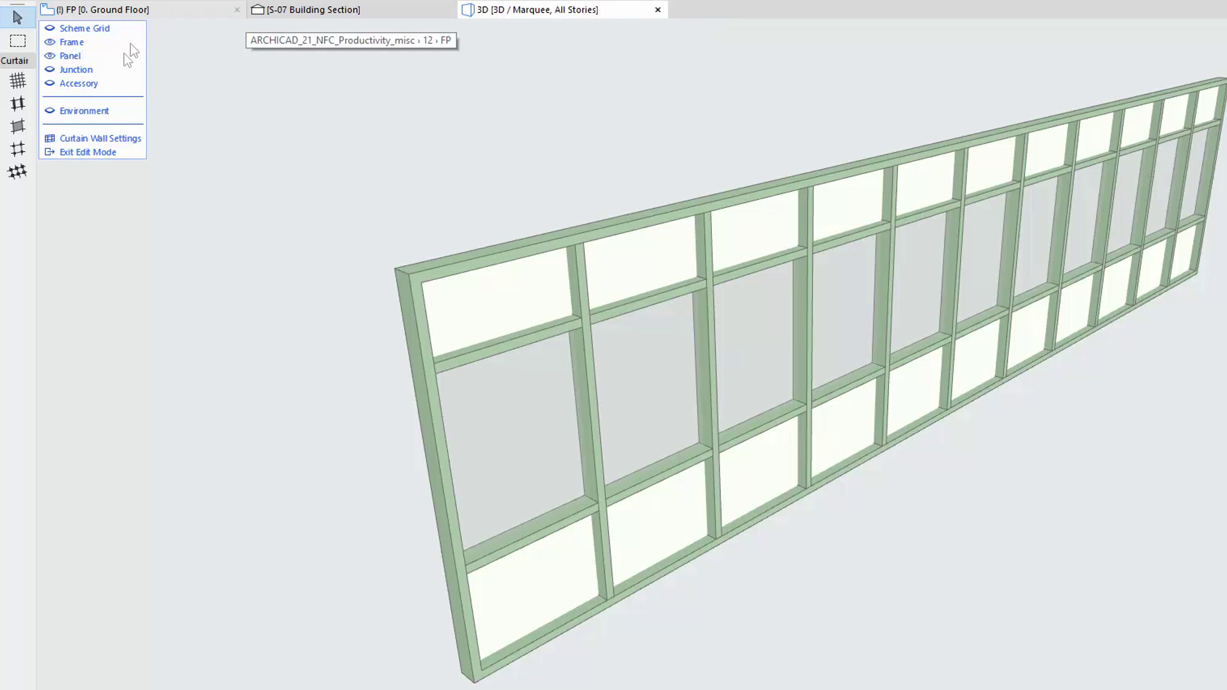
- Show the Environment again from the 3D view and check it on the floor plan
left_click(55, 113)
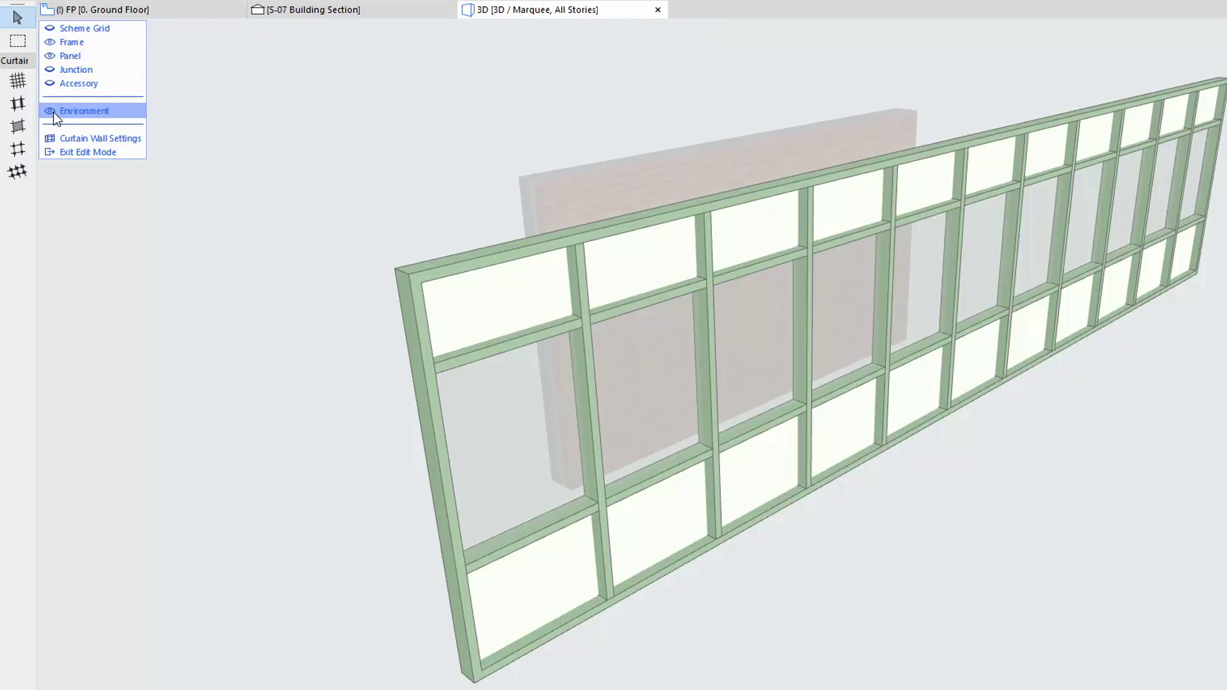
left_click(178, 10)
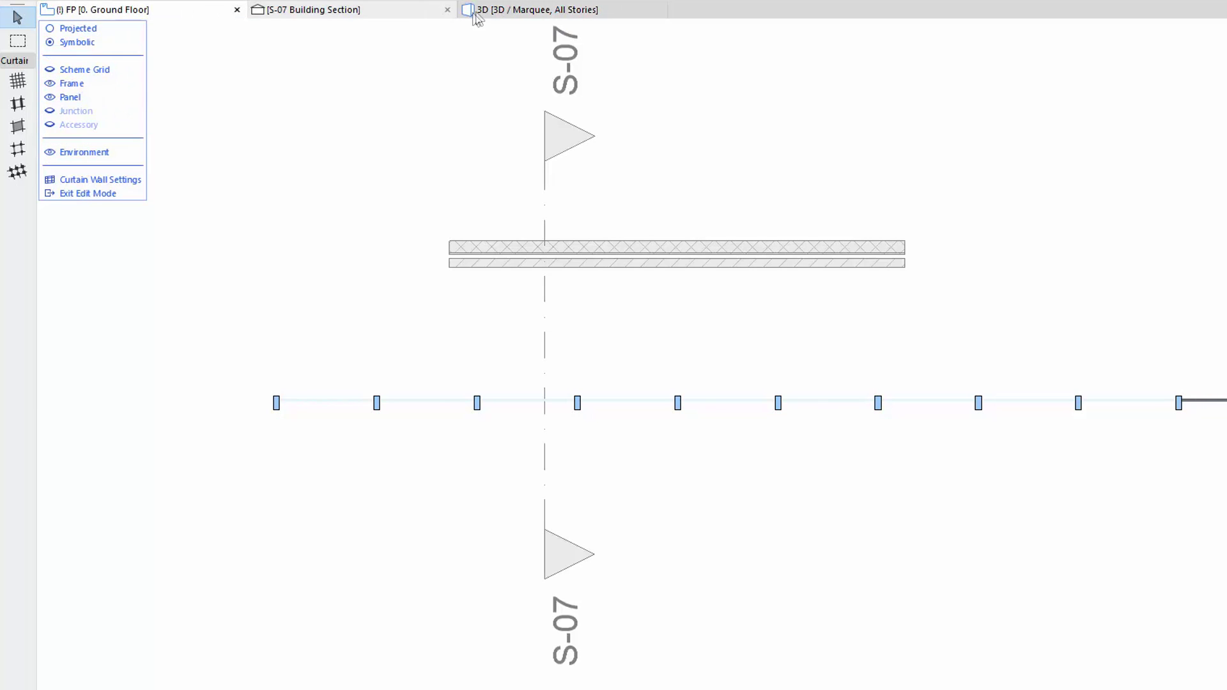
left_click(497, 15)
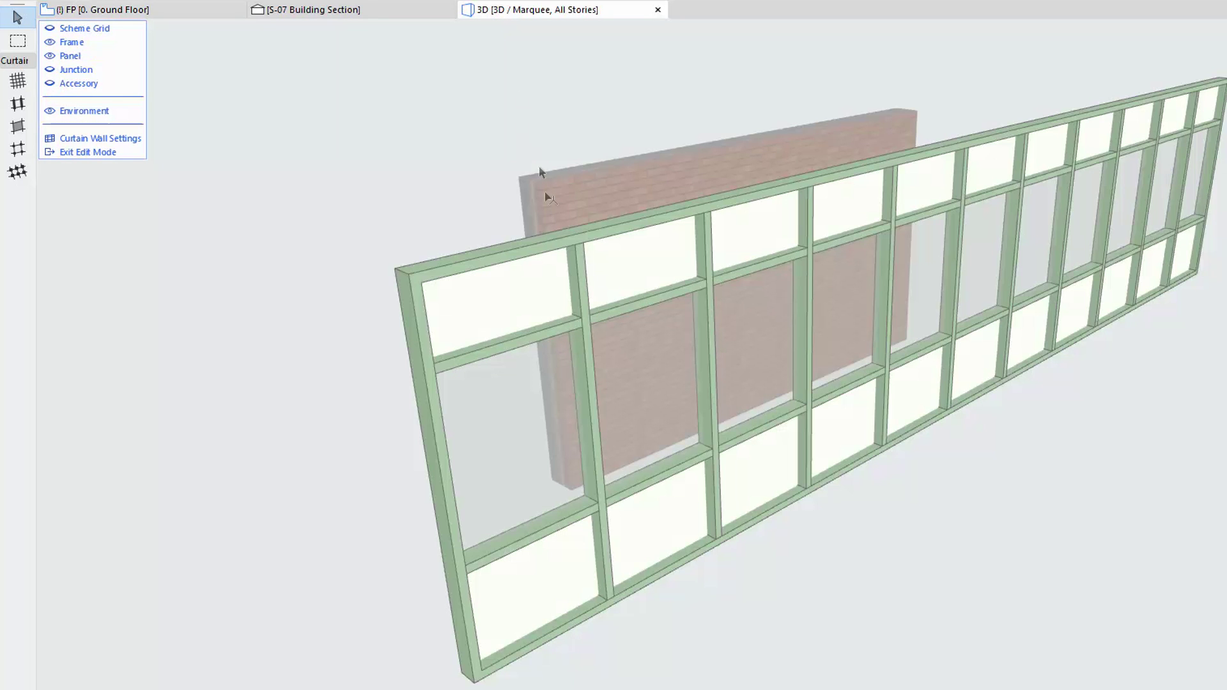
- Try the multiple-selection options on the second bay's horizontal frames in 3D and clear the selection
left_click(645, 301)
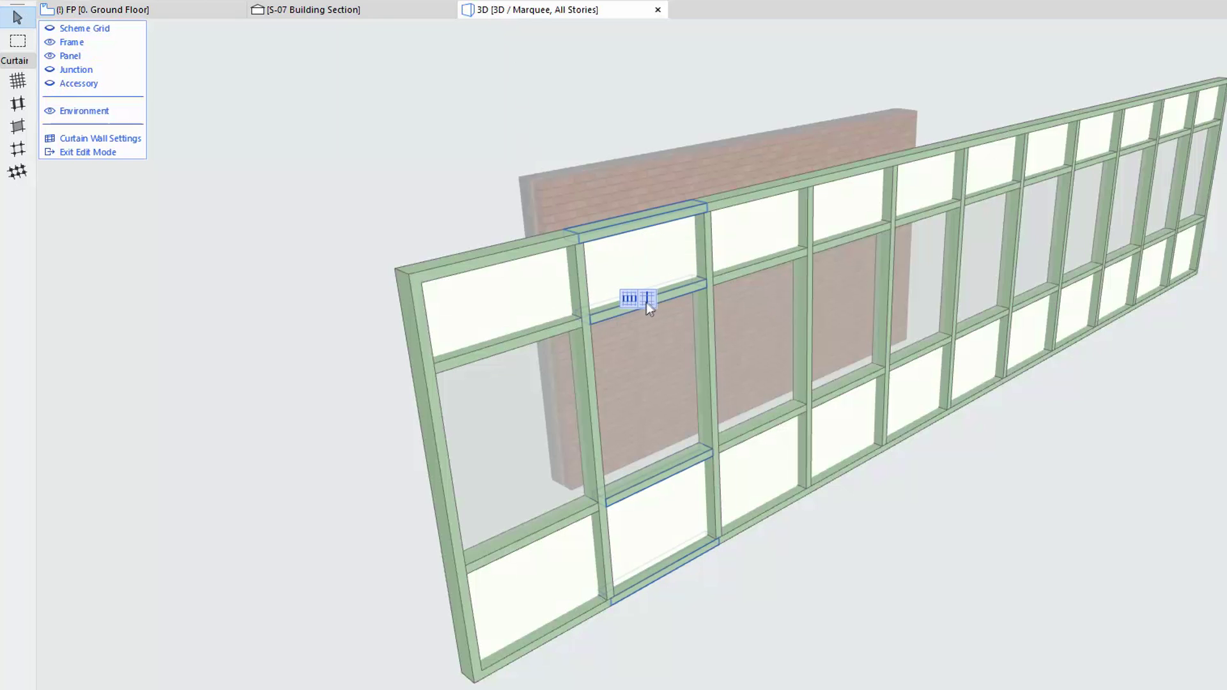
left_click(647, 299)
left_click(629, 298)
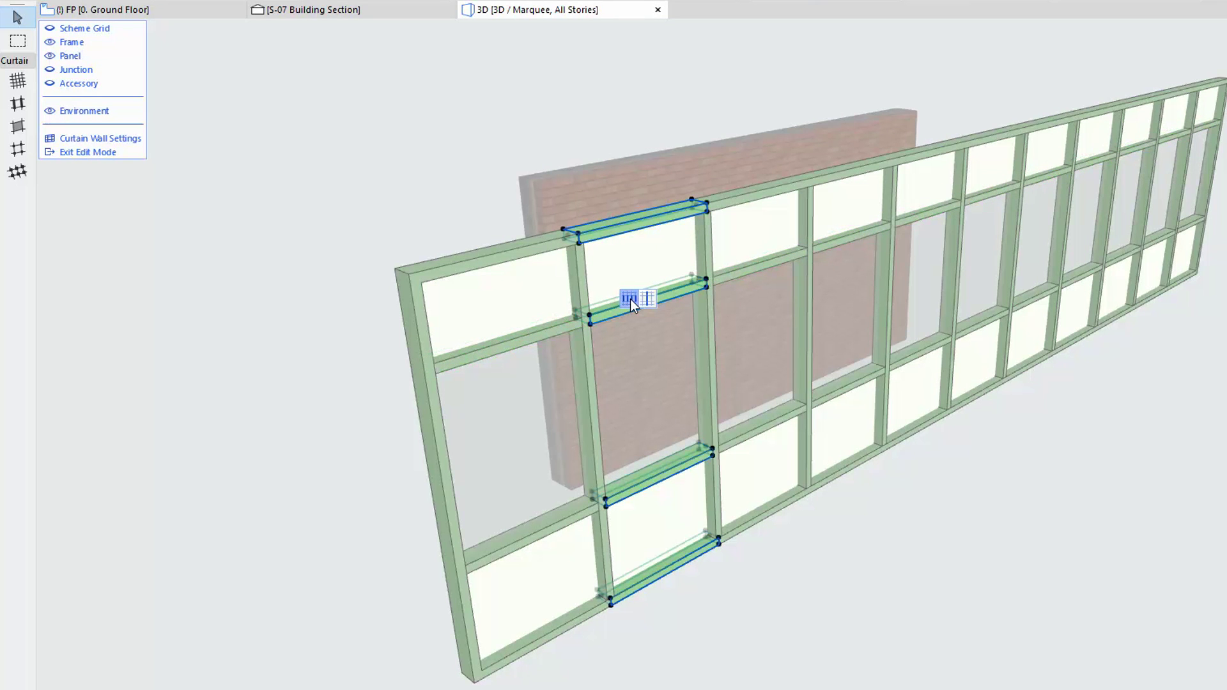
key("Escape")
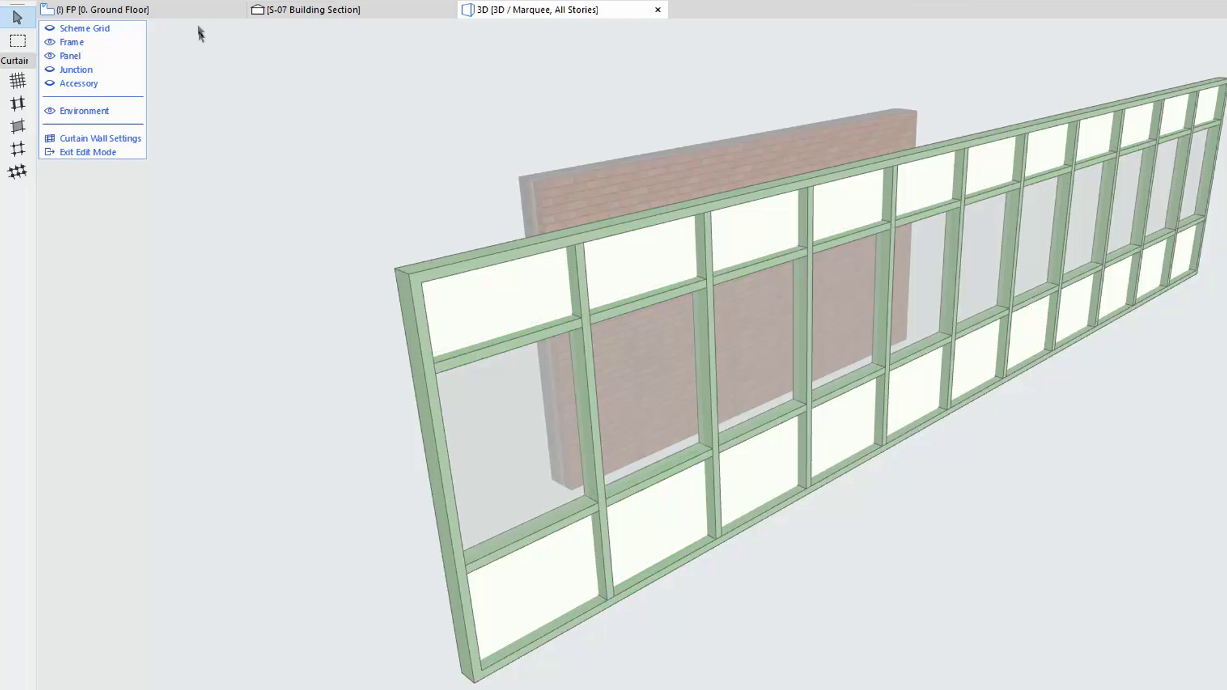
- Delete all three stacked panels of the bay crossed by the S-07 section line on the floor plan and check the 3D view
left_click(200, 9)
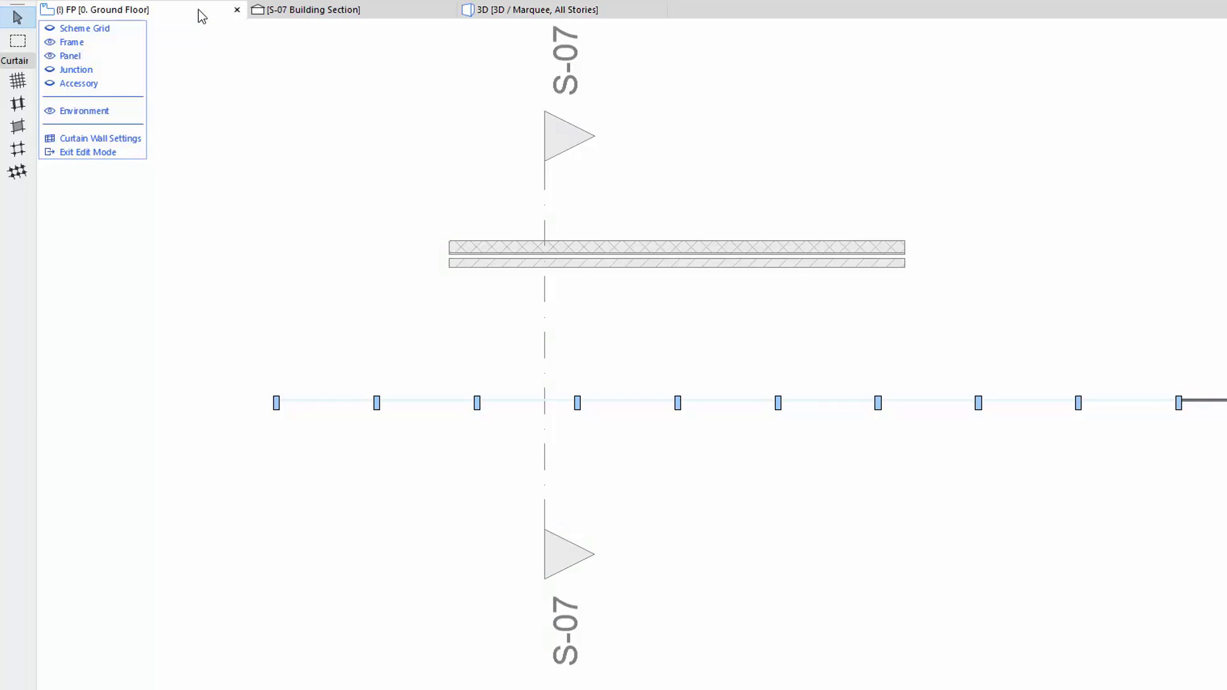
scroll(536, 396, "up", 3)
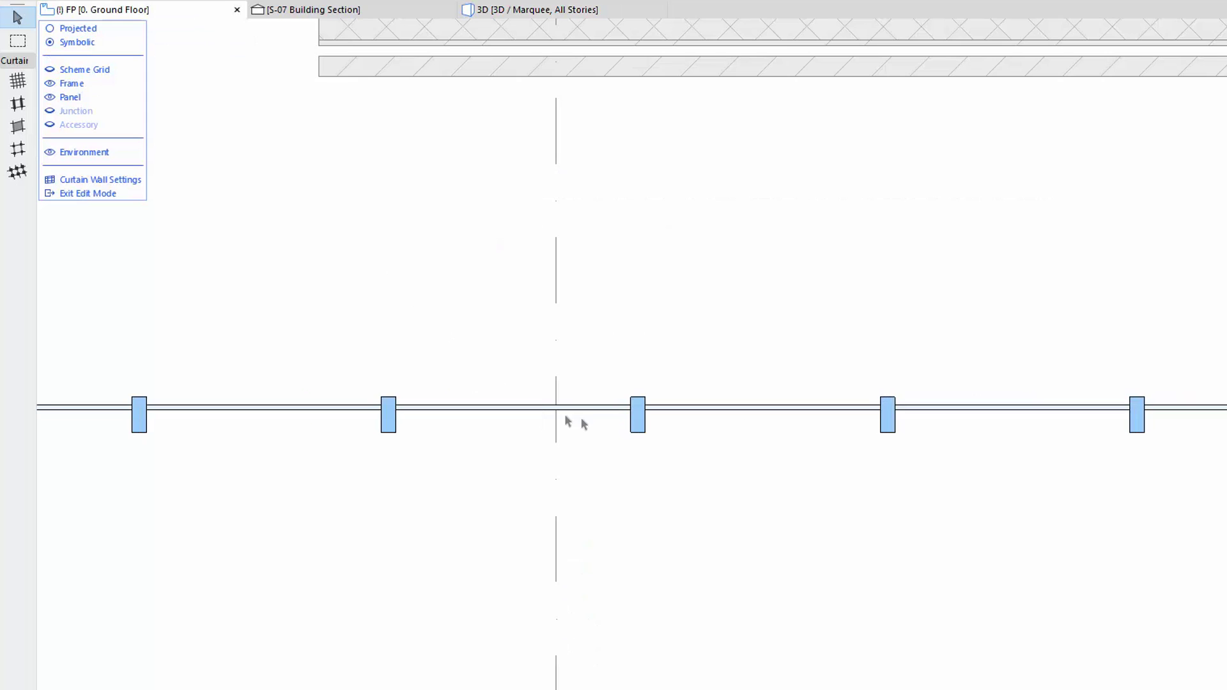
left_click(594, 414)
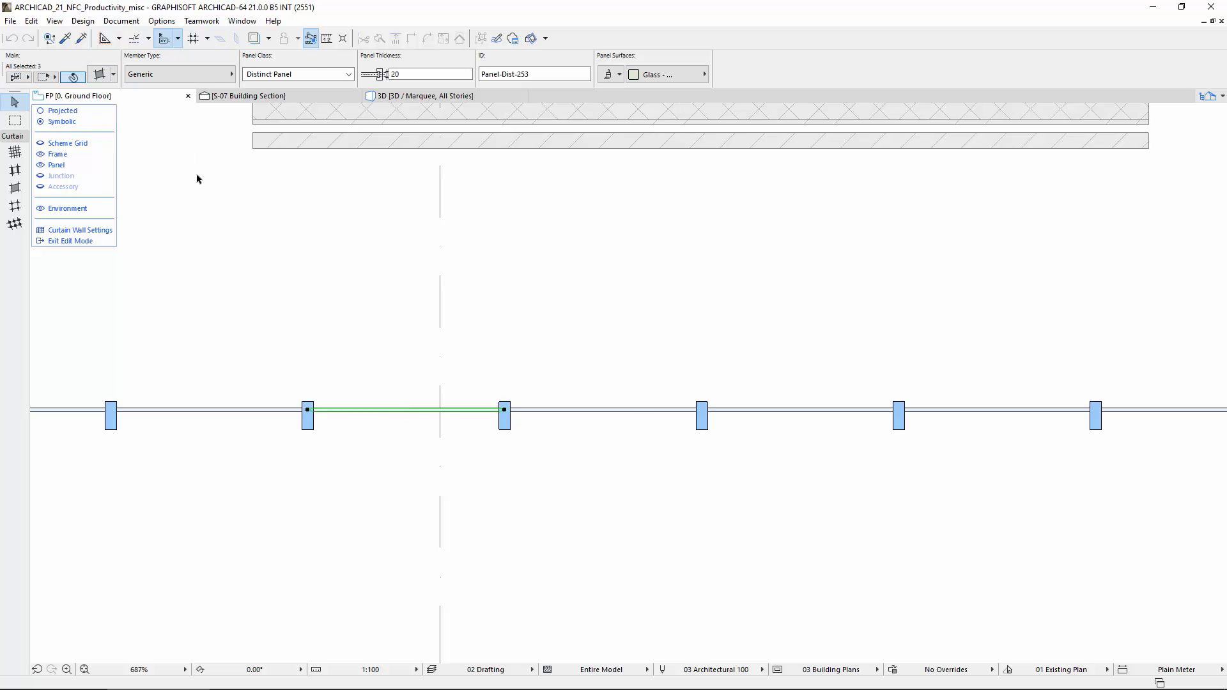
key("Delete")
left_click(396, 101)
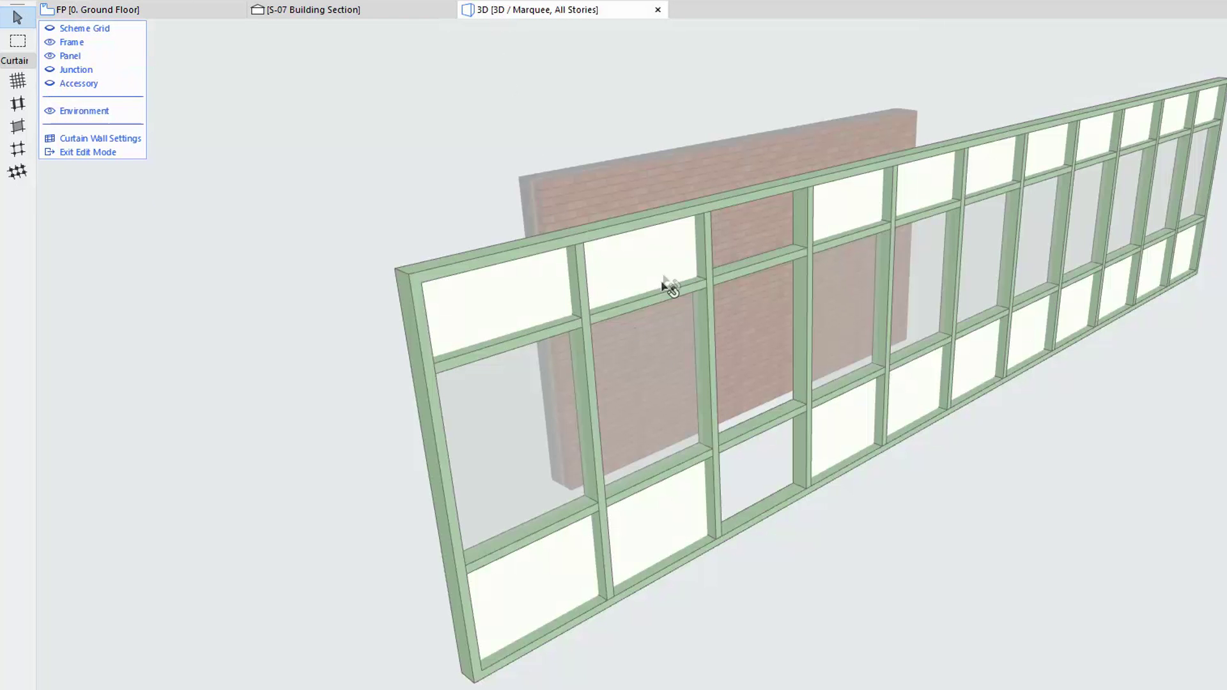
- Delete the lower intermediate horizontal frame of the curtain wall in the S-07 building section
left_click(371, 10)
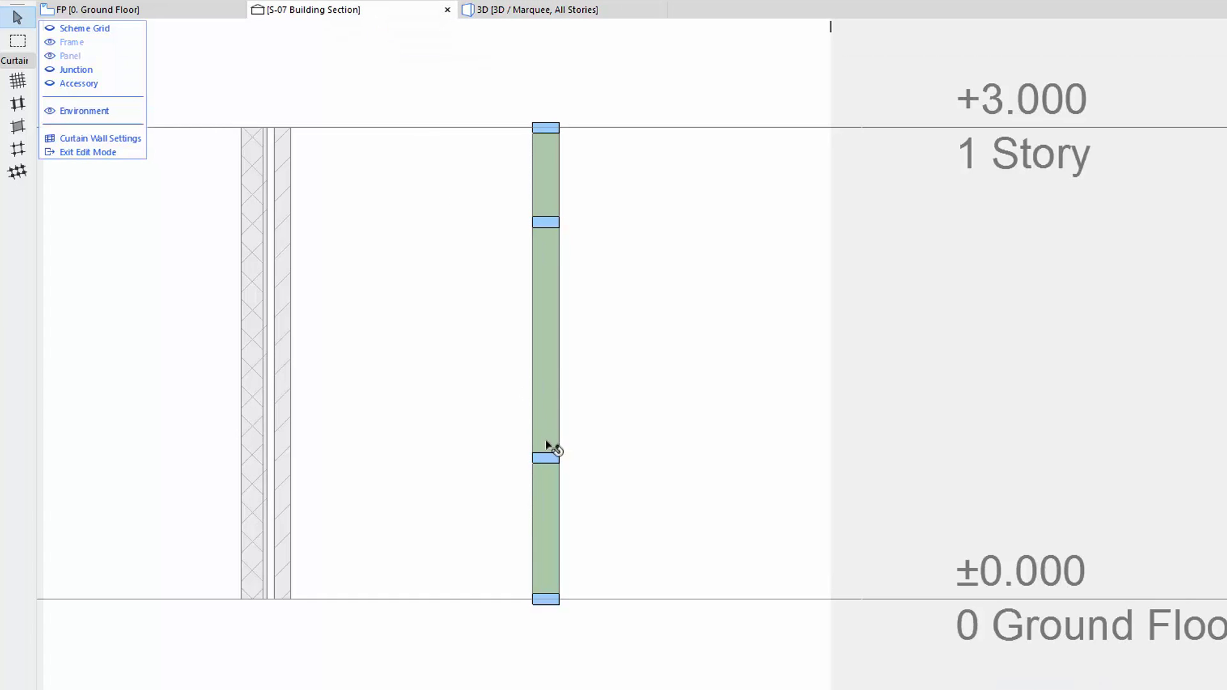
scroll(556, 461, "up", 3)
left_click(573, 469)
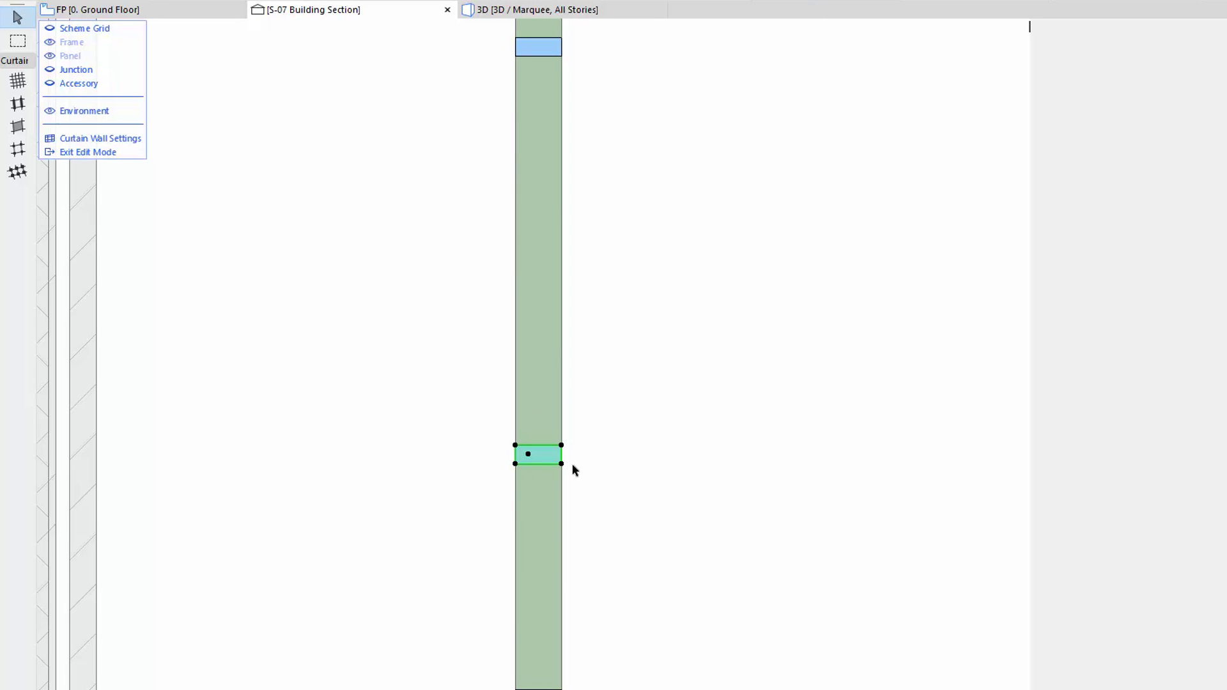
left_click_drag(573, 469, 550, 219)
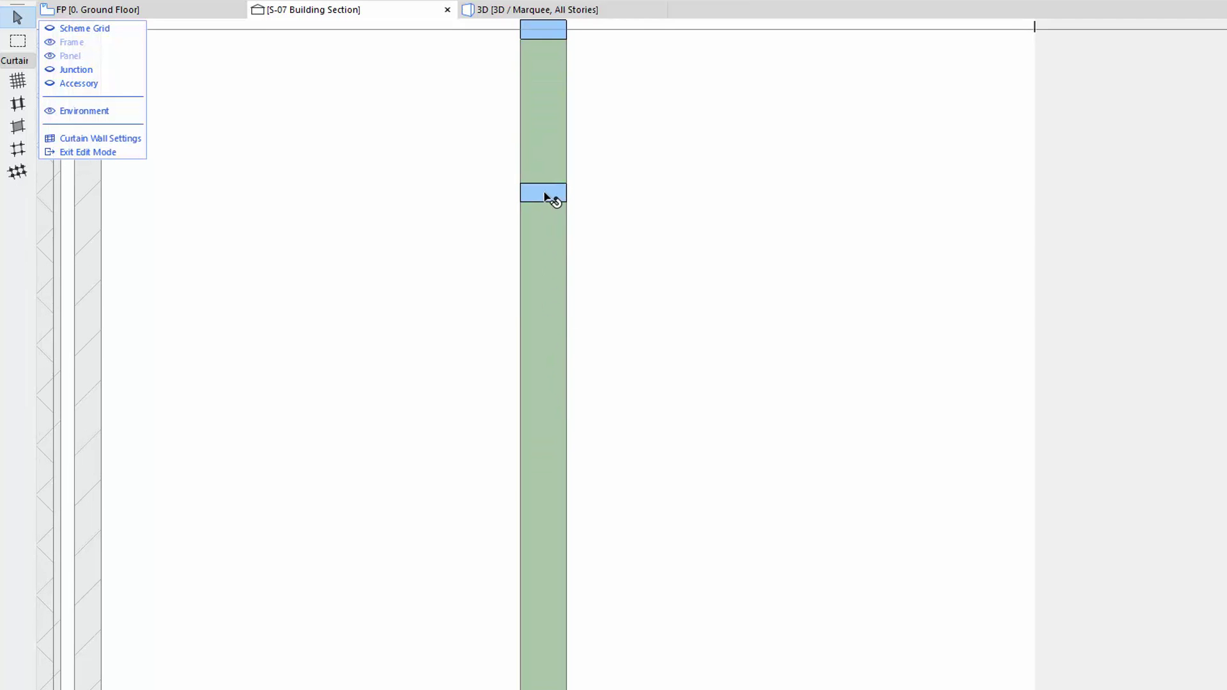
- Drag the remaining intermediate horizontal frame in the S-07 building section 500 mm downward and check the change in the 3D view
left_click(540, 198)
right_click(579, 192)
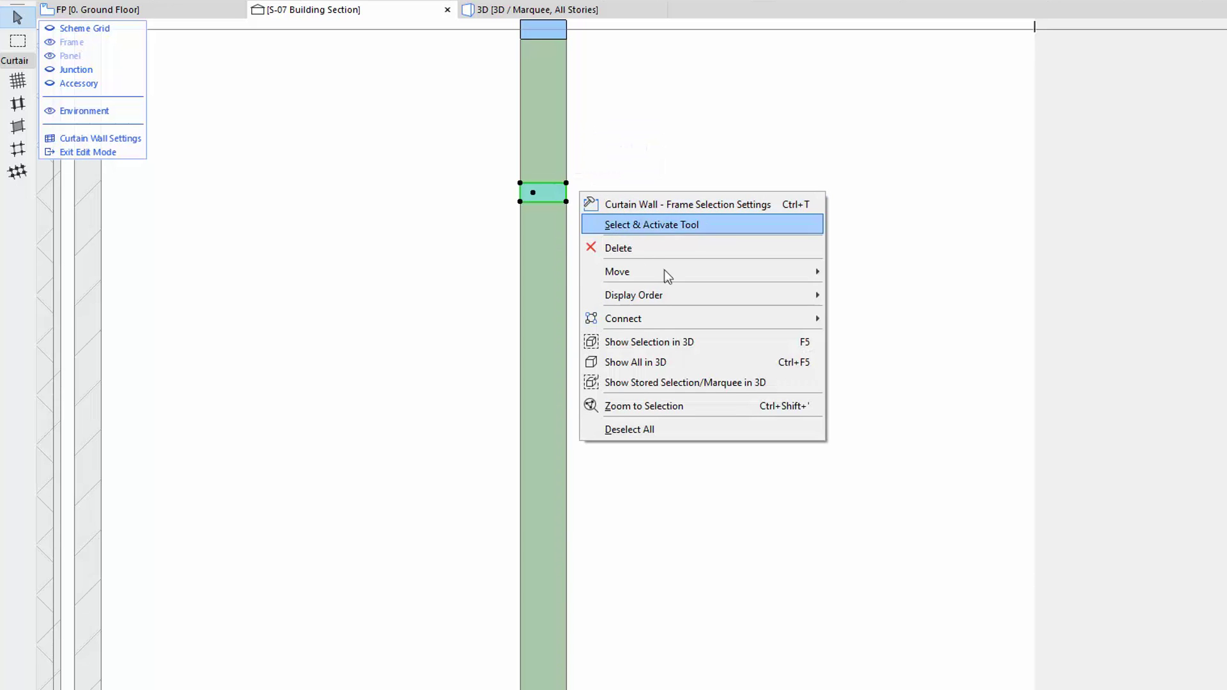
mouse_move(693, 272)
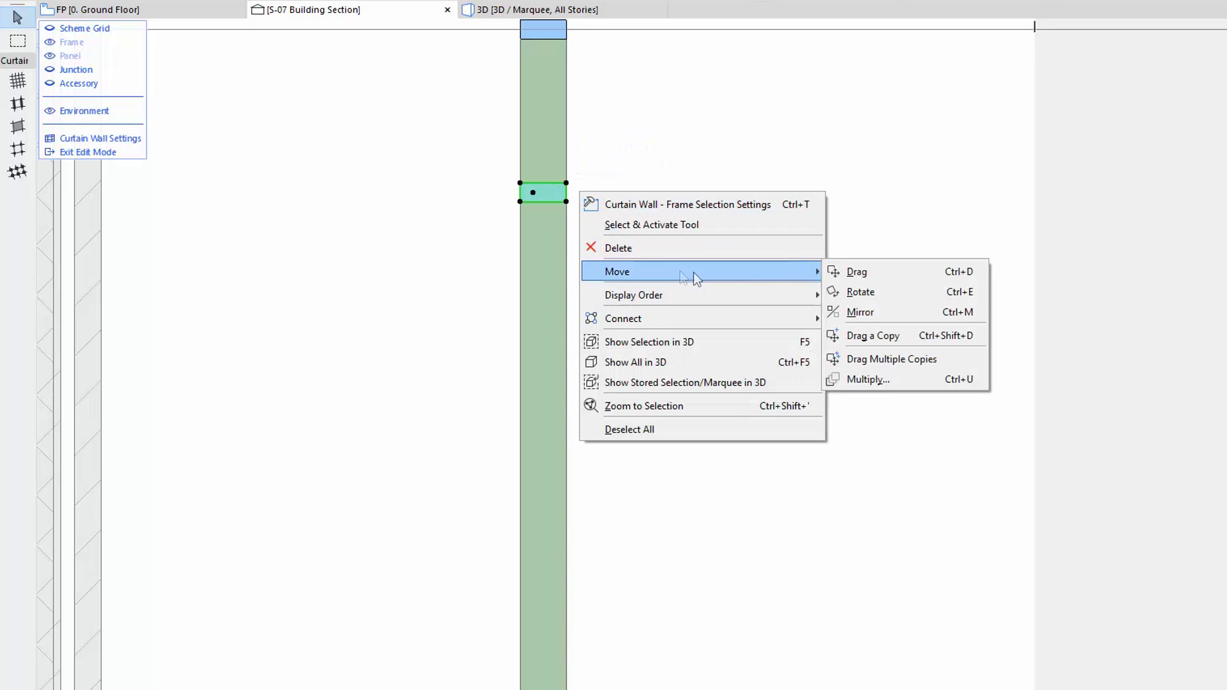
left_click(884, 272)
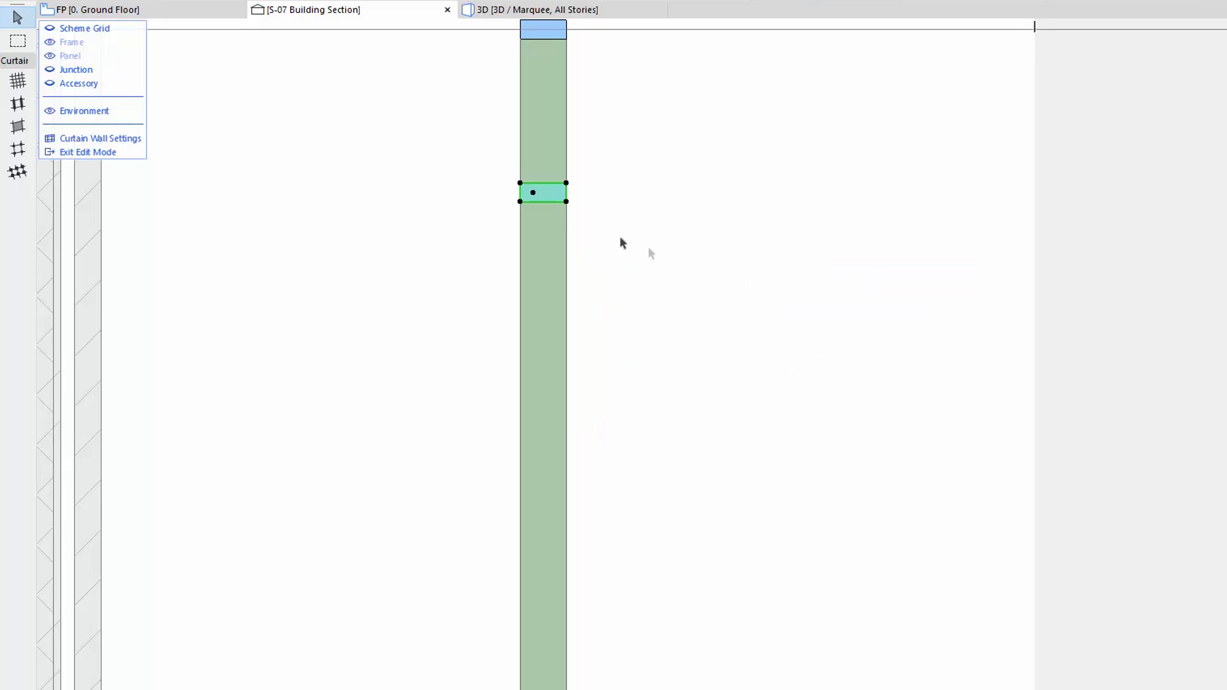
left_click(533, 192)
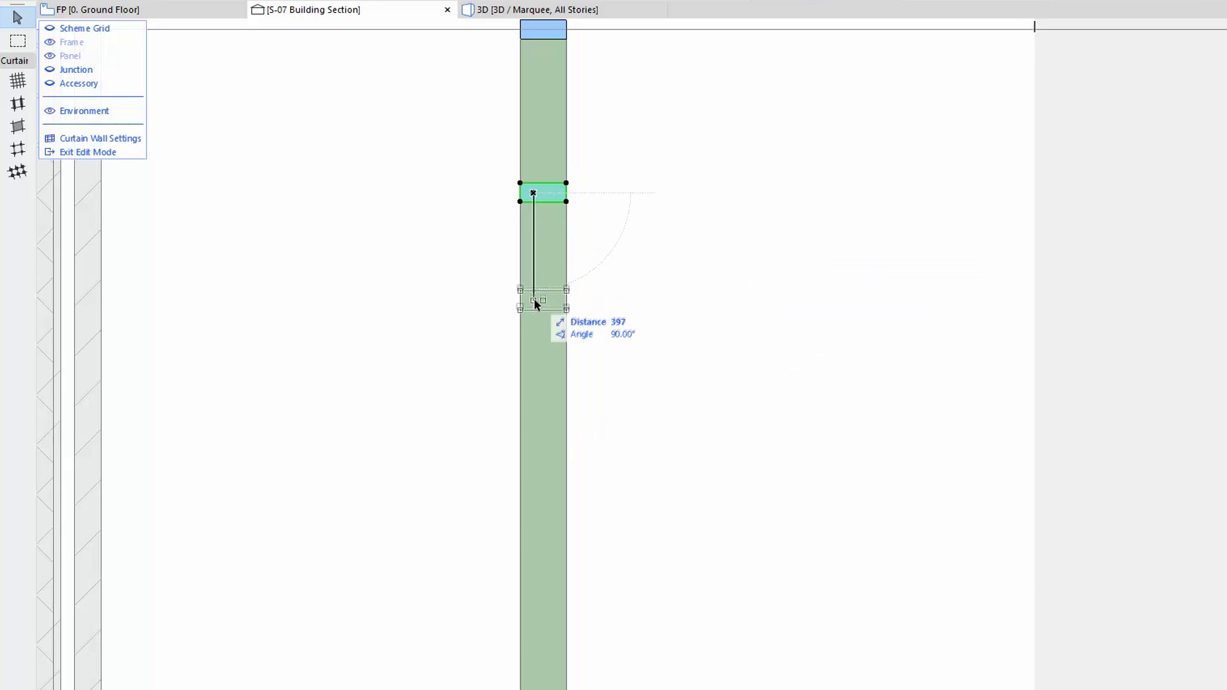
key("Tab")
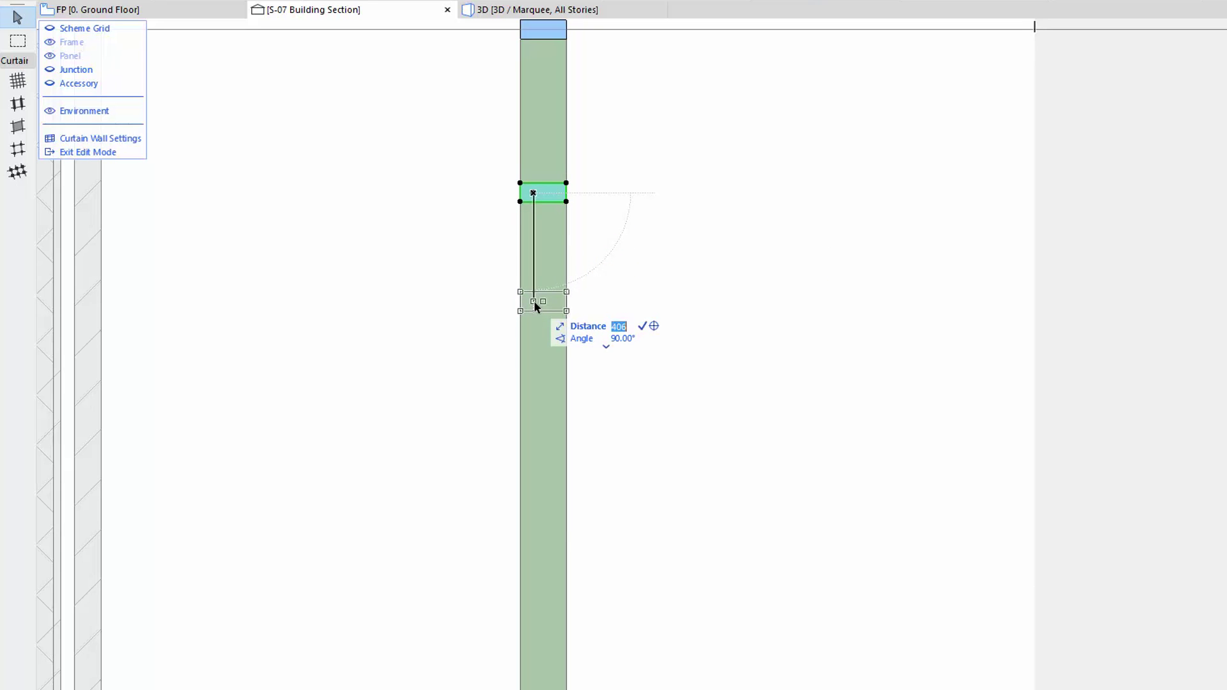
type("500")
left_click(642, 327)
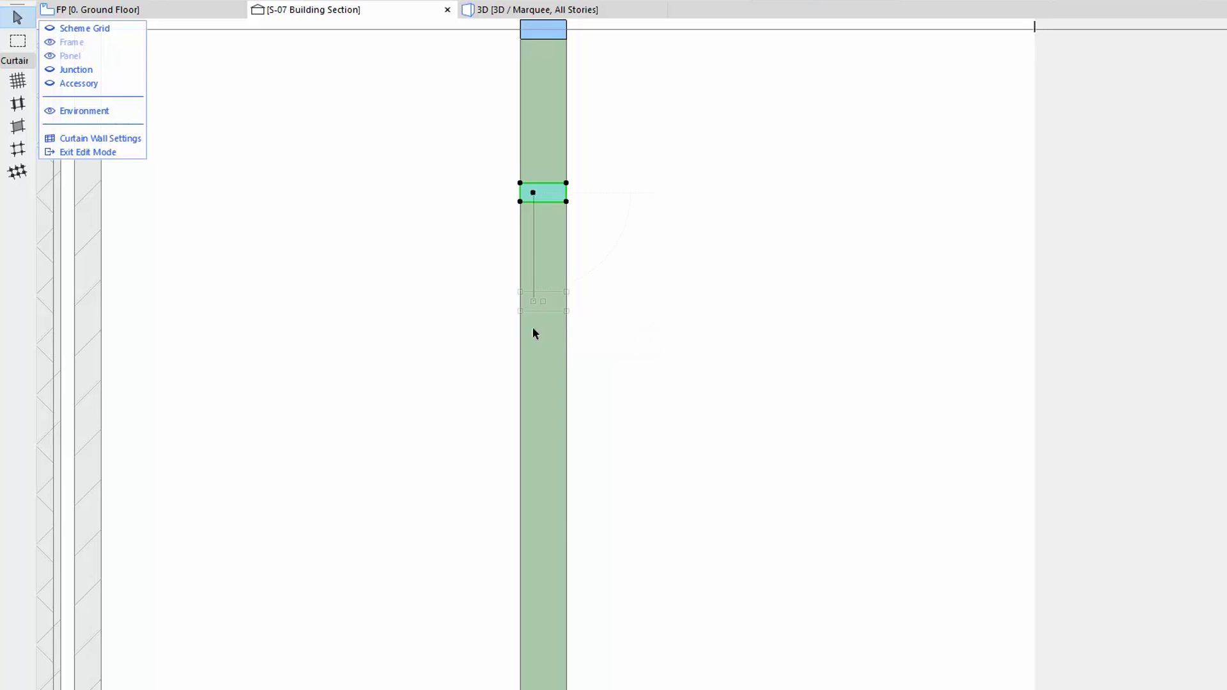
left_click(623, 9)
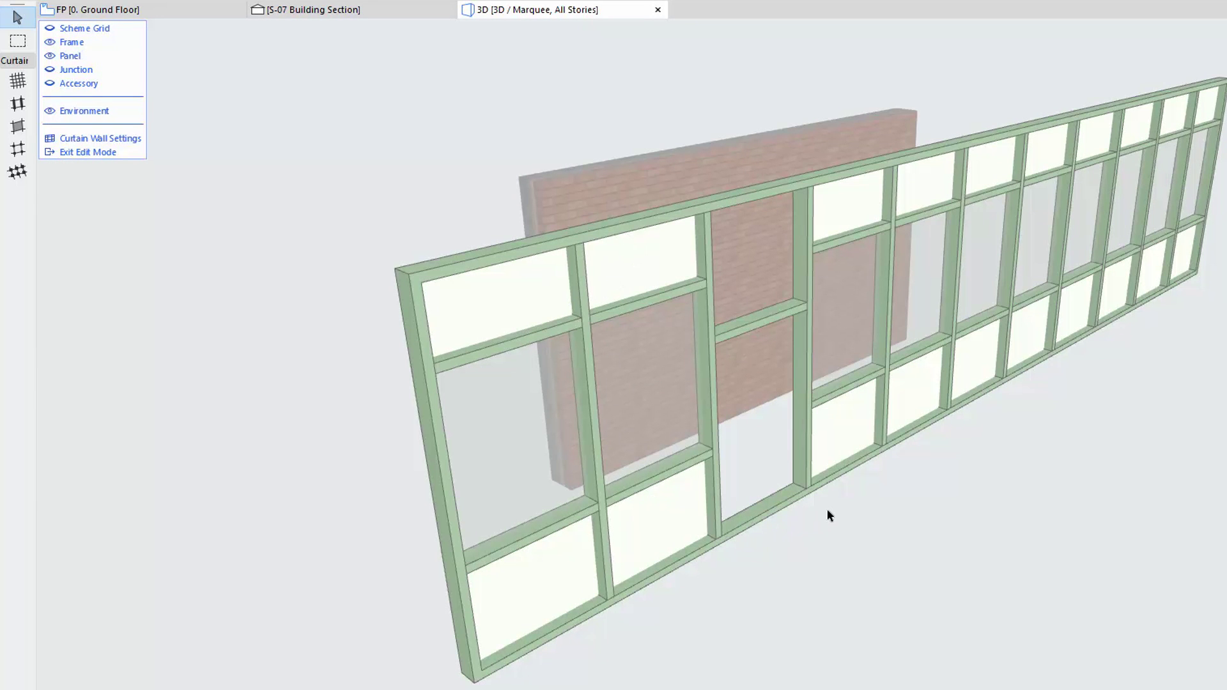
- Undo the frame move and the frame and panel deletions, redo all three, and check the curtain wall in the 3D view
left_click(108, 154)
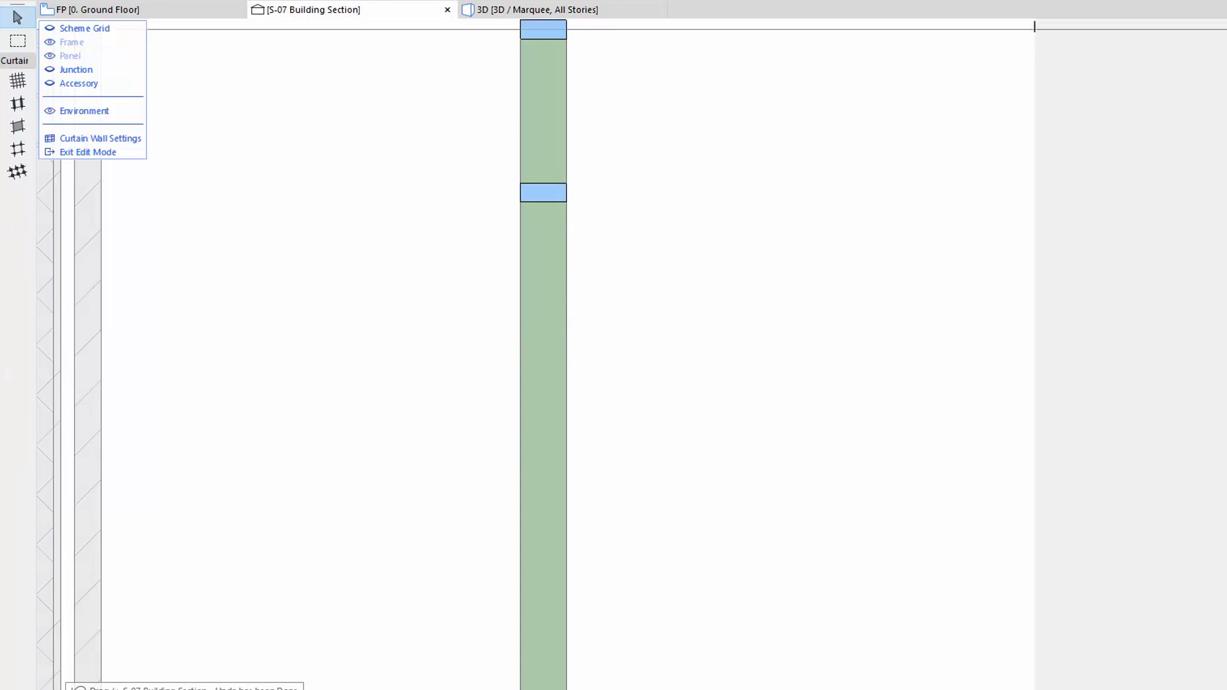
key("ctrl+z")
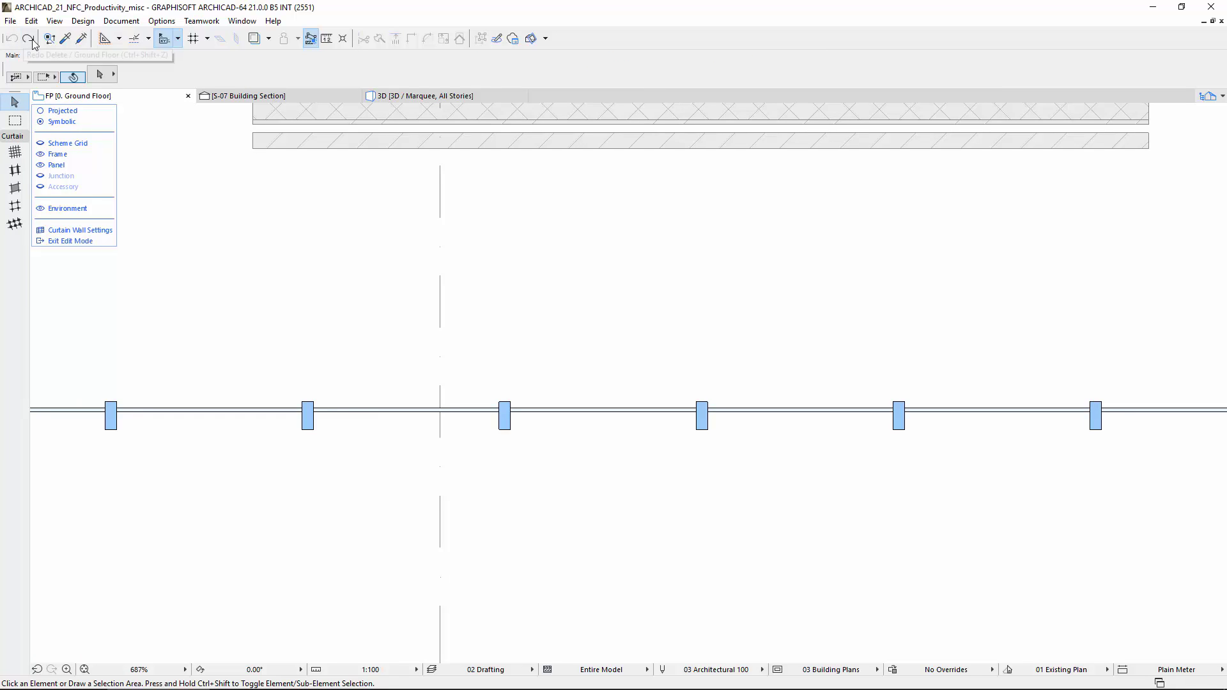
left_click(32, 40)
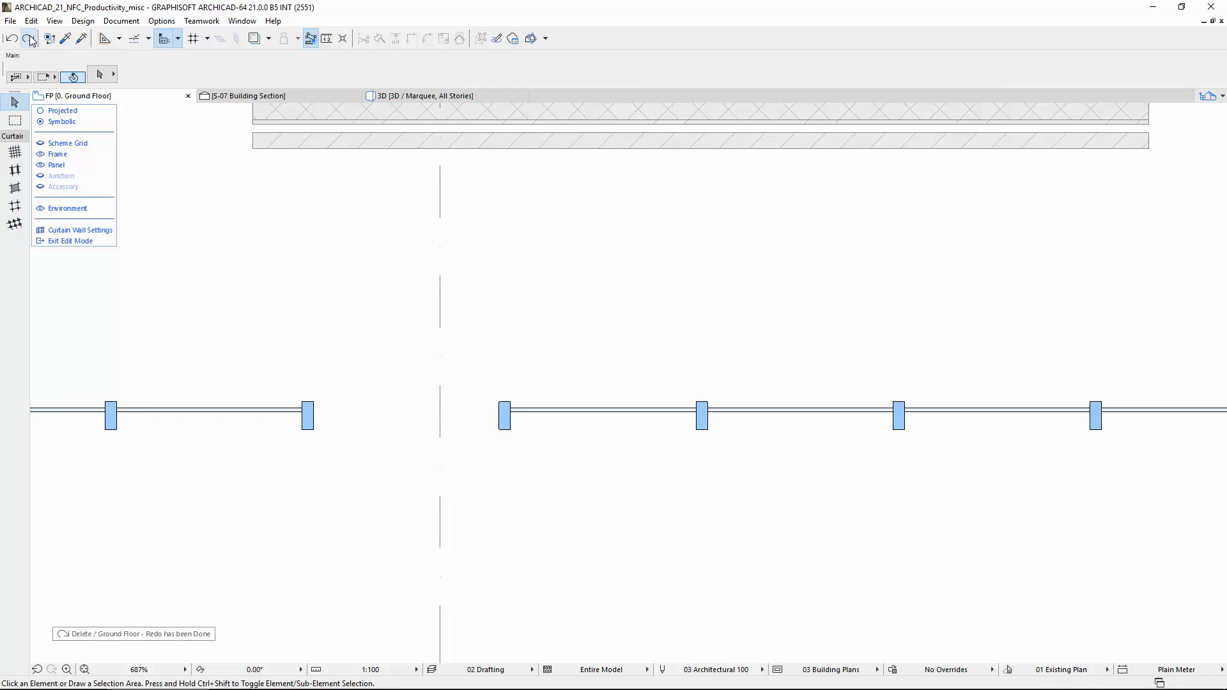
left_click(32, 40)
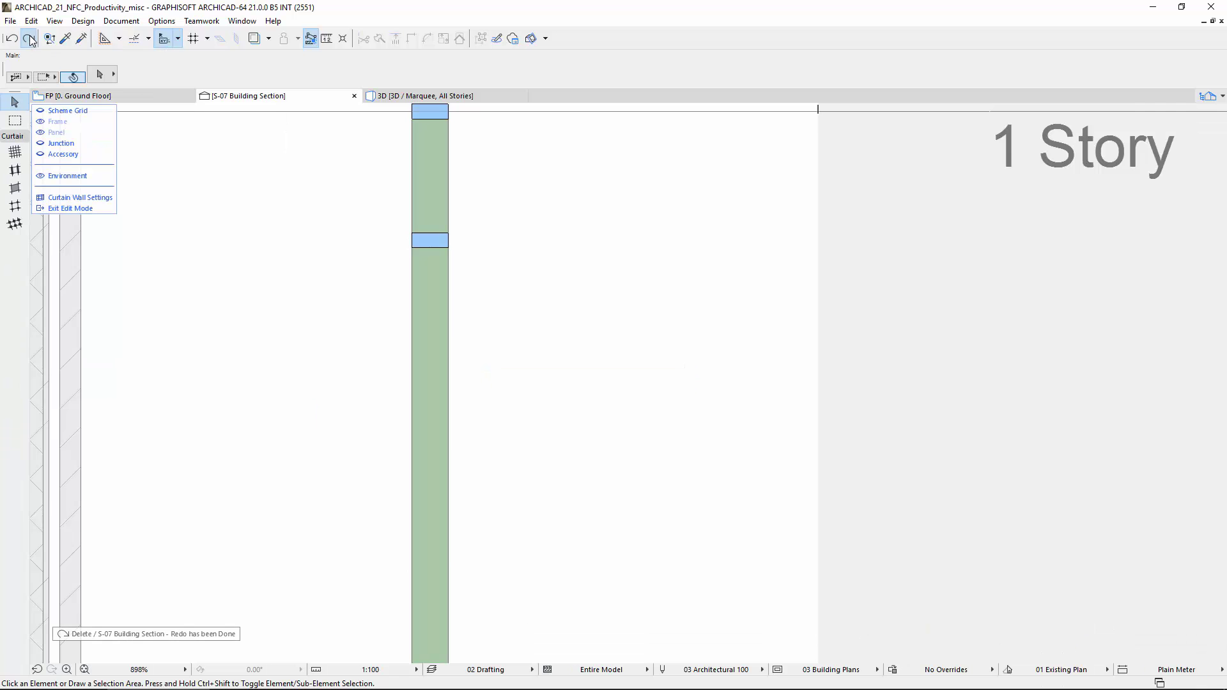
left_click(32, 39)
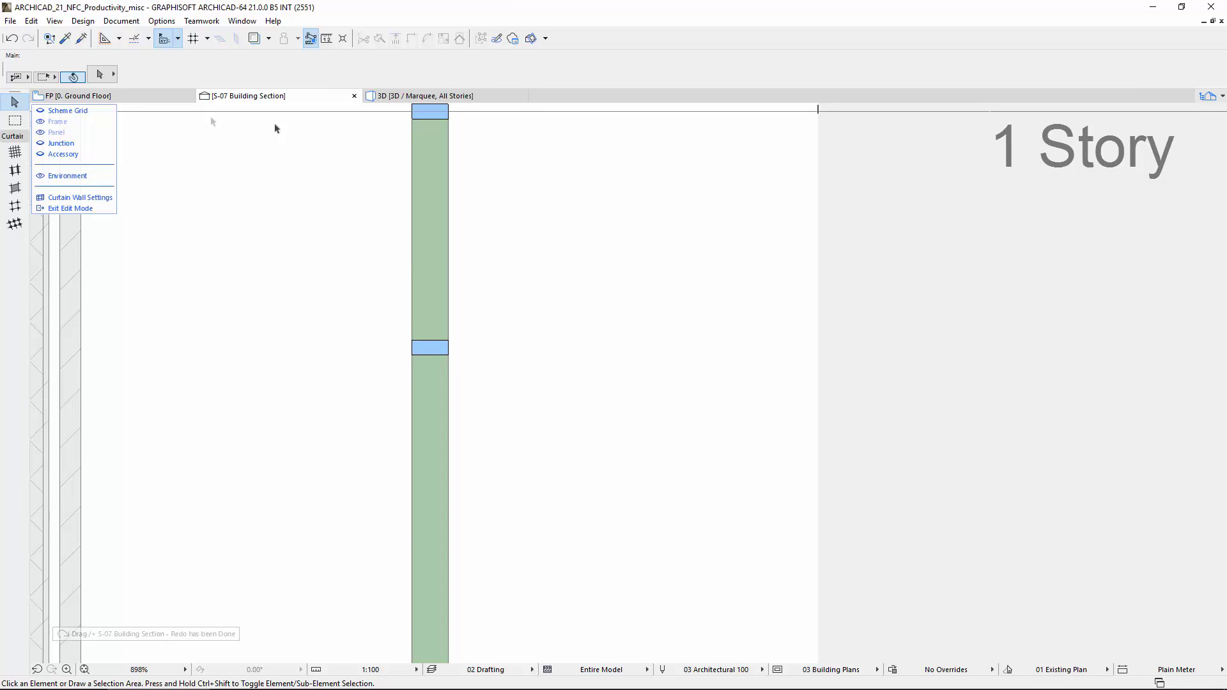
left_click(465, 98)
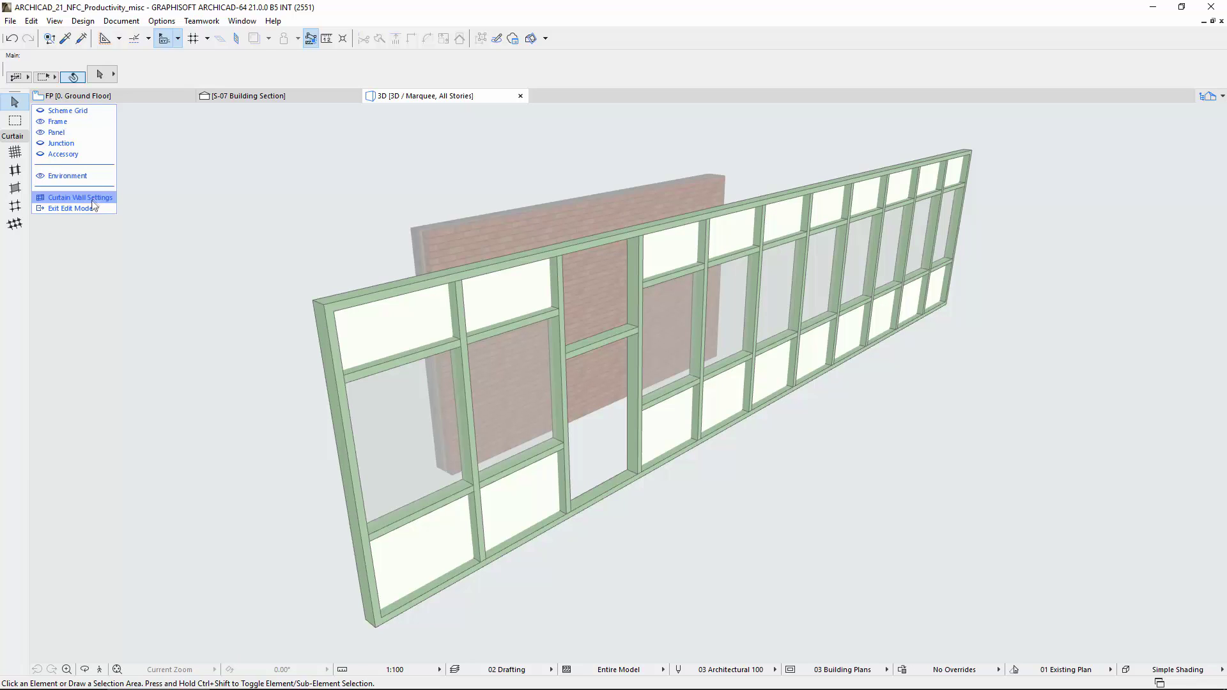
- Exit Edit Mode and open the selection settings of the whole curtain wall
left_click(91, 208)
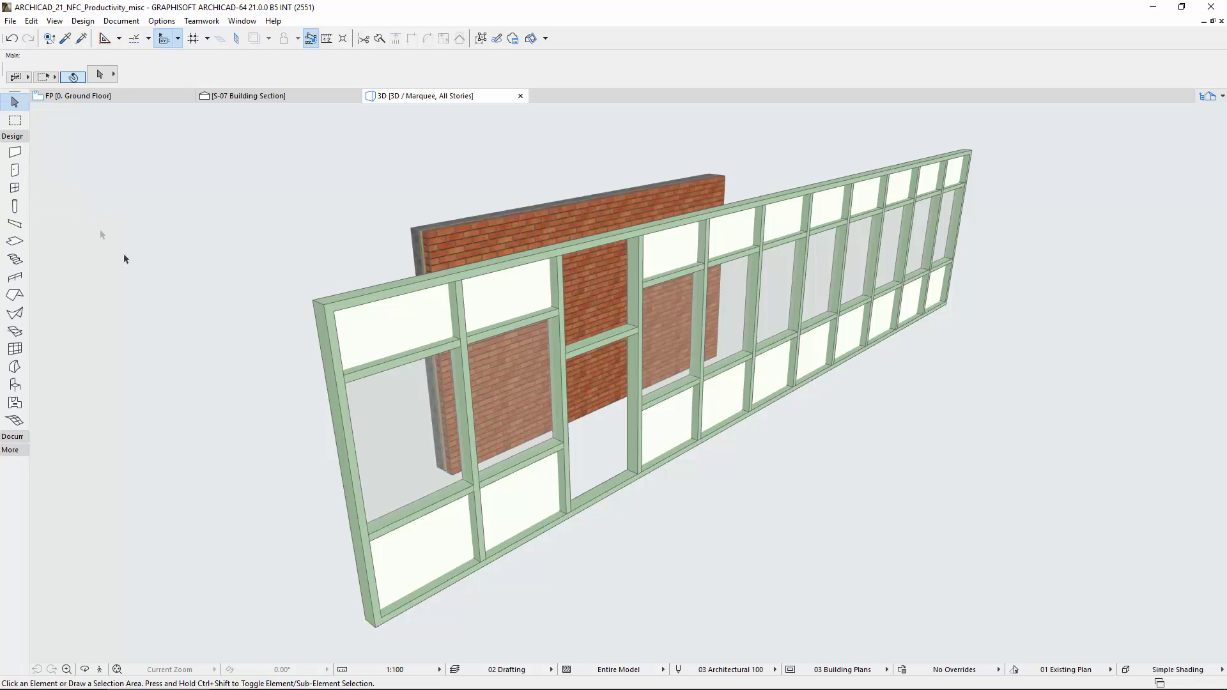
left_click(403, 295)
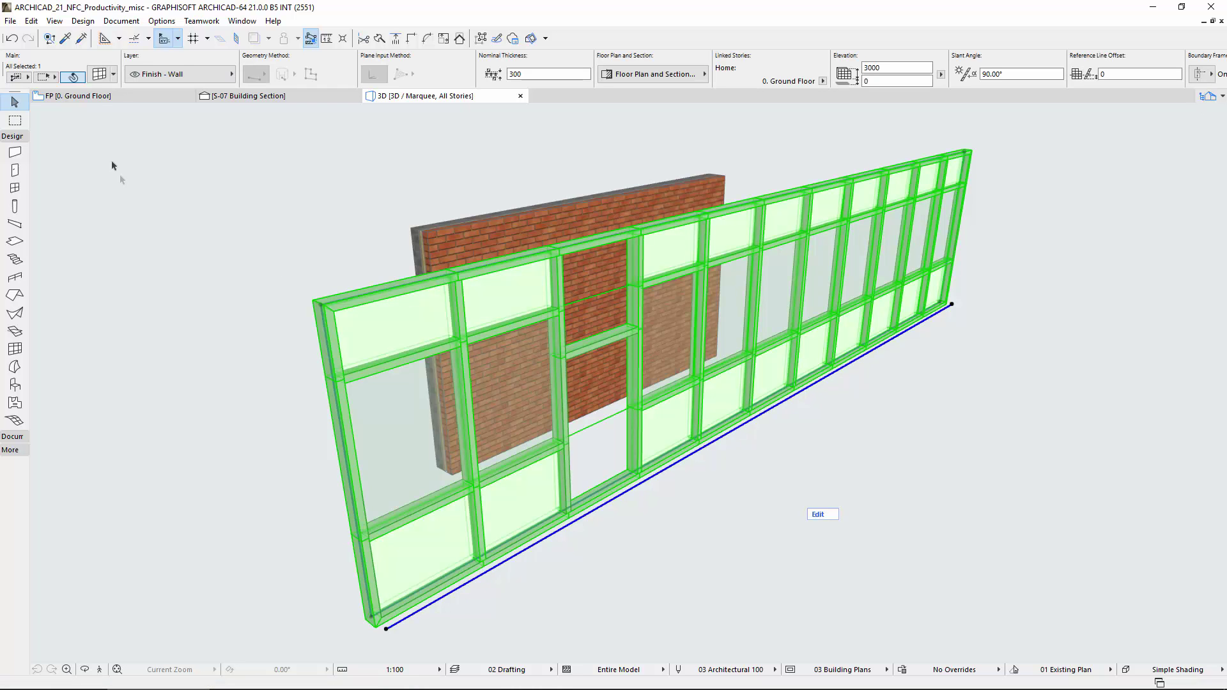
left_click(99, 75)
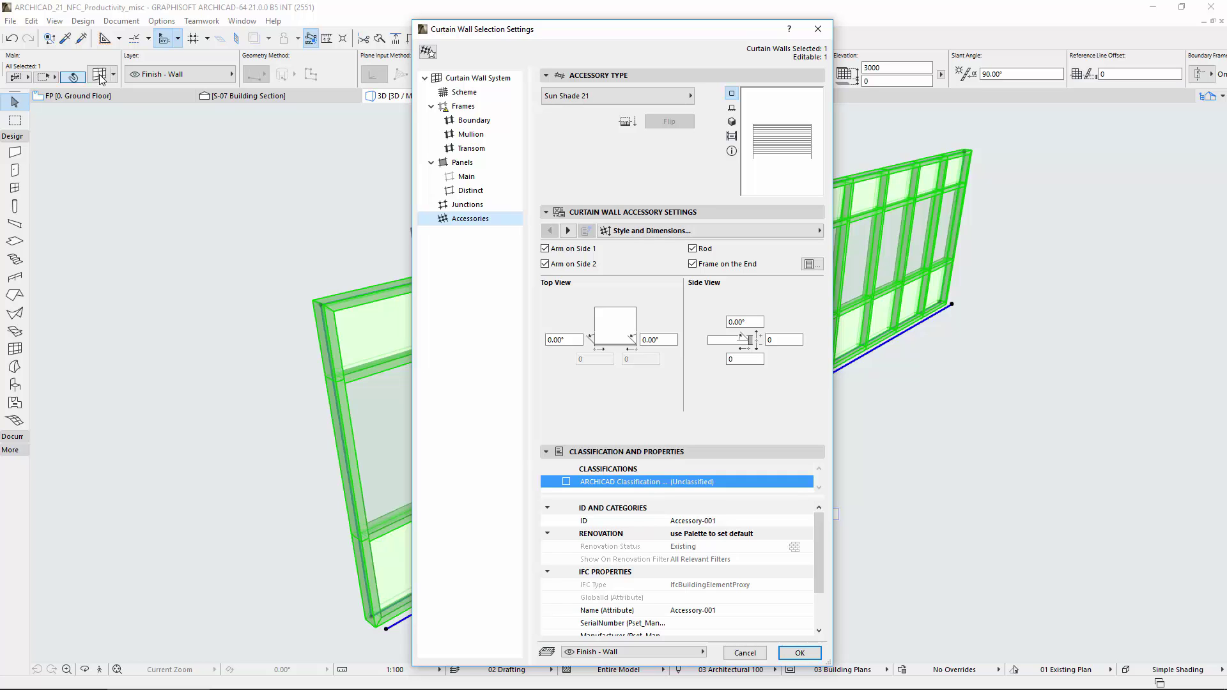
- Review the curtain wall's system, Scheme, Boundary, Mullion and Main panel settings
left_click(473, 77)
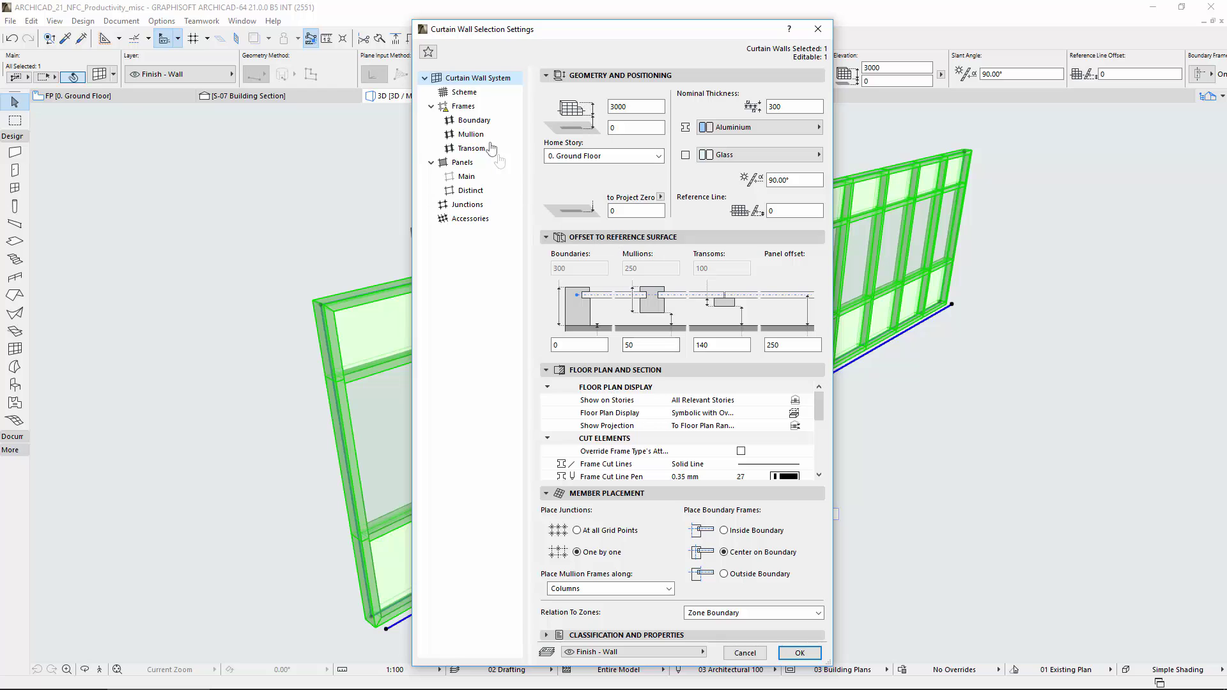
left_click(470, 92)
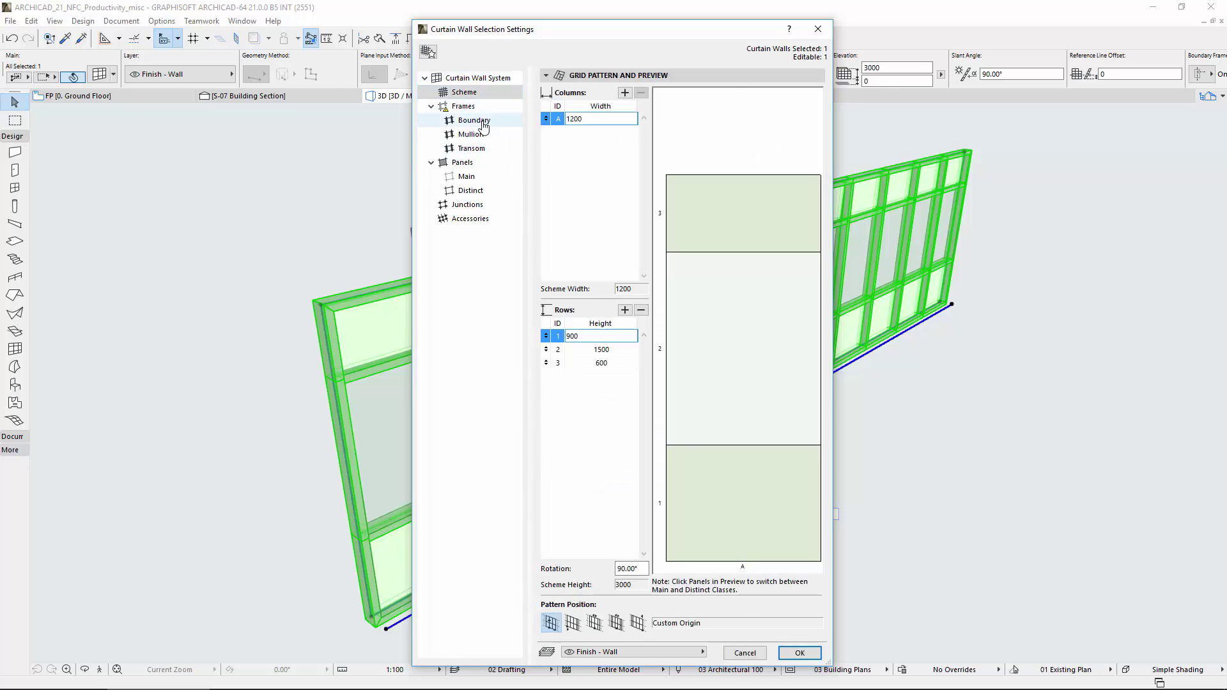
left_click(484, 122)
left_click(484, 136)
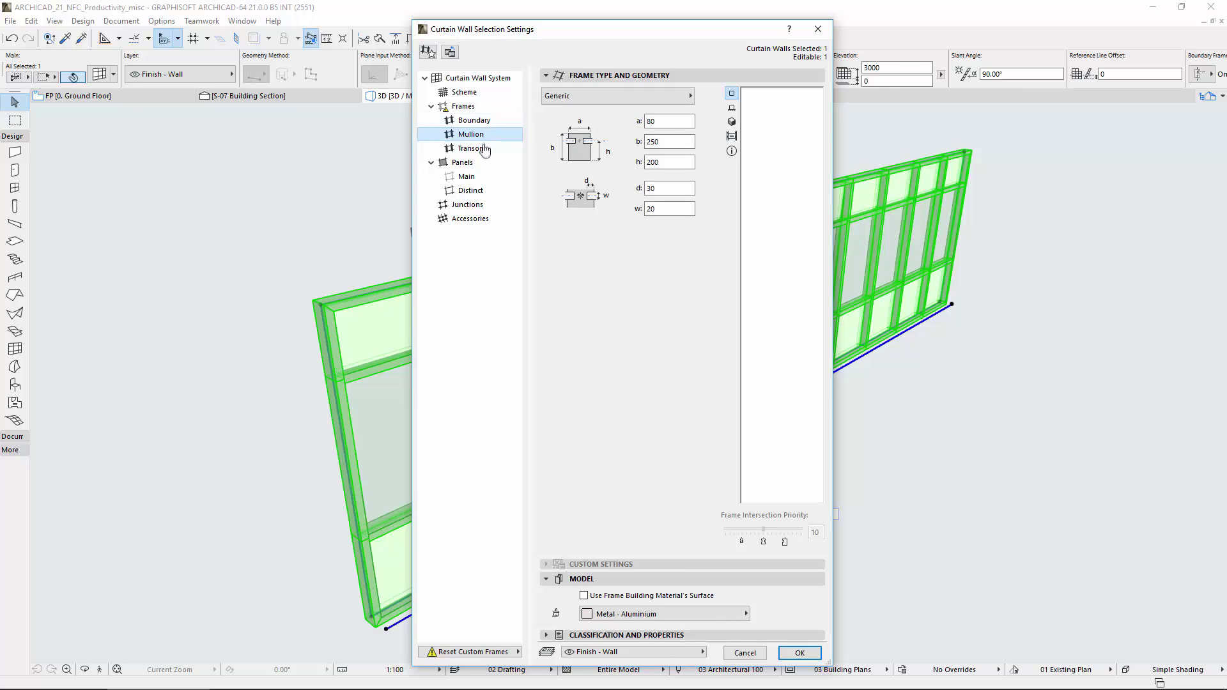
left_click(483, 179)
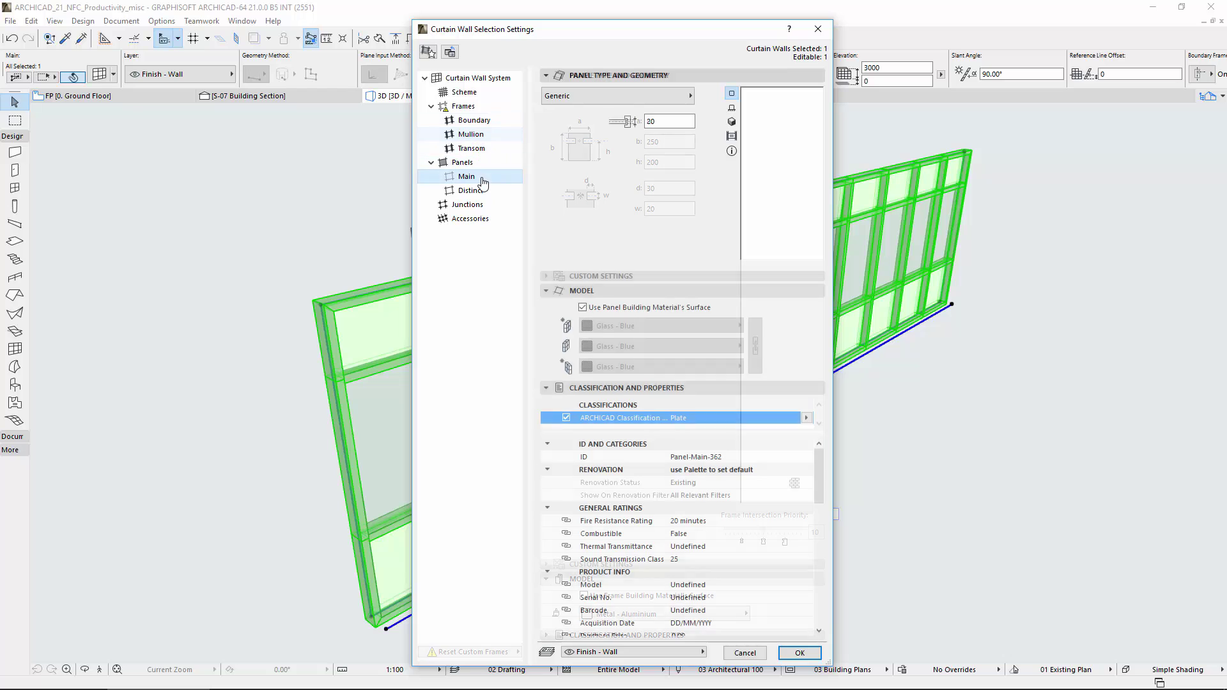
- Switch the 900 mm bottom row of the Scheme preview to Main Panel and back to the Distinct class
left_click(492, 94)
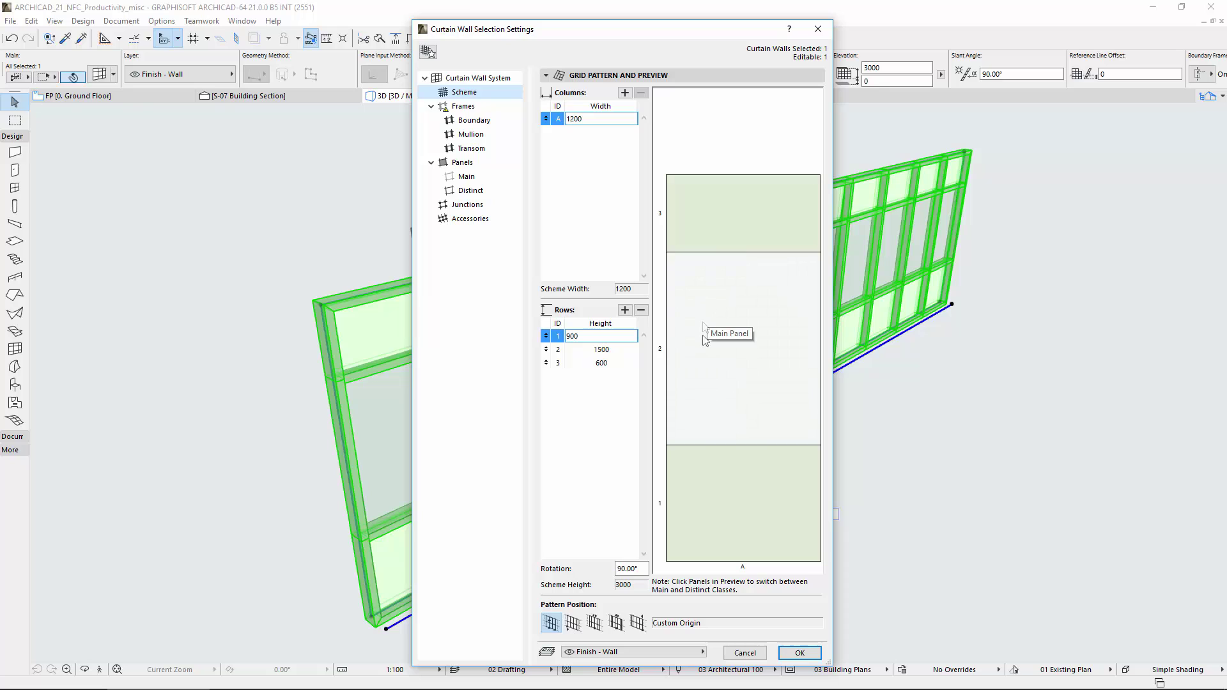
left_click(717, 483)
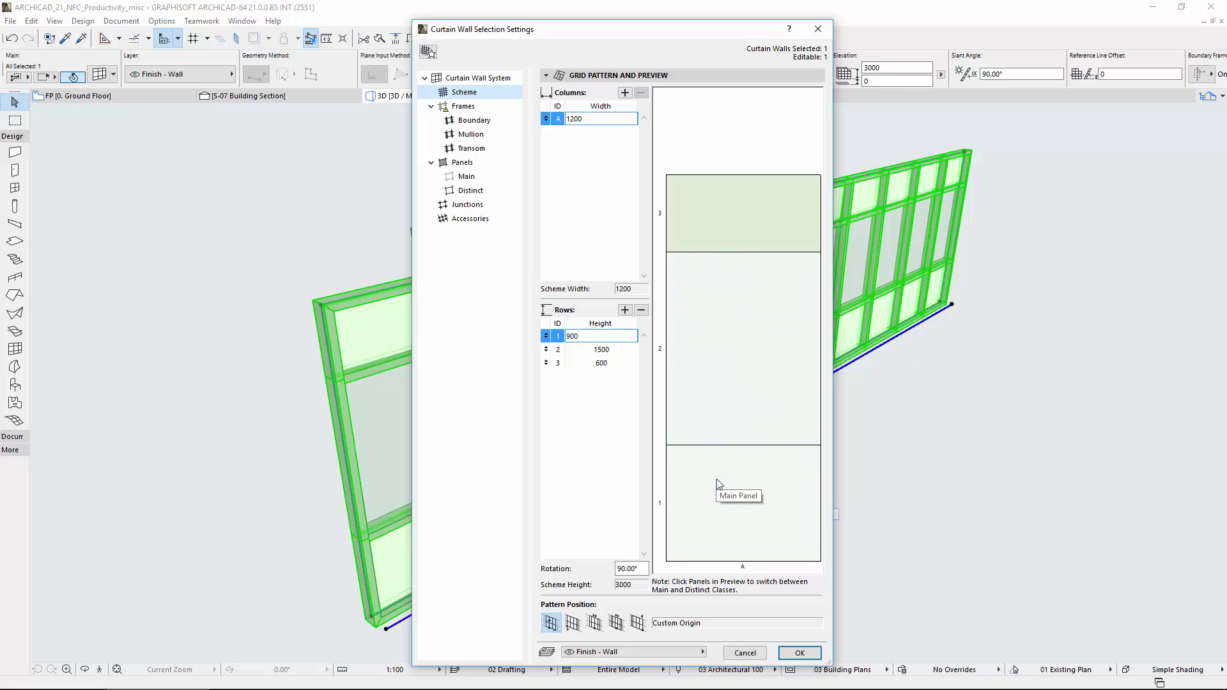
left_click(716, 484)
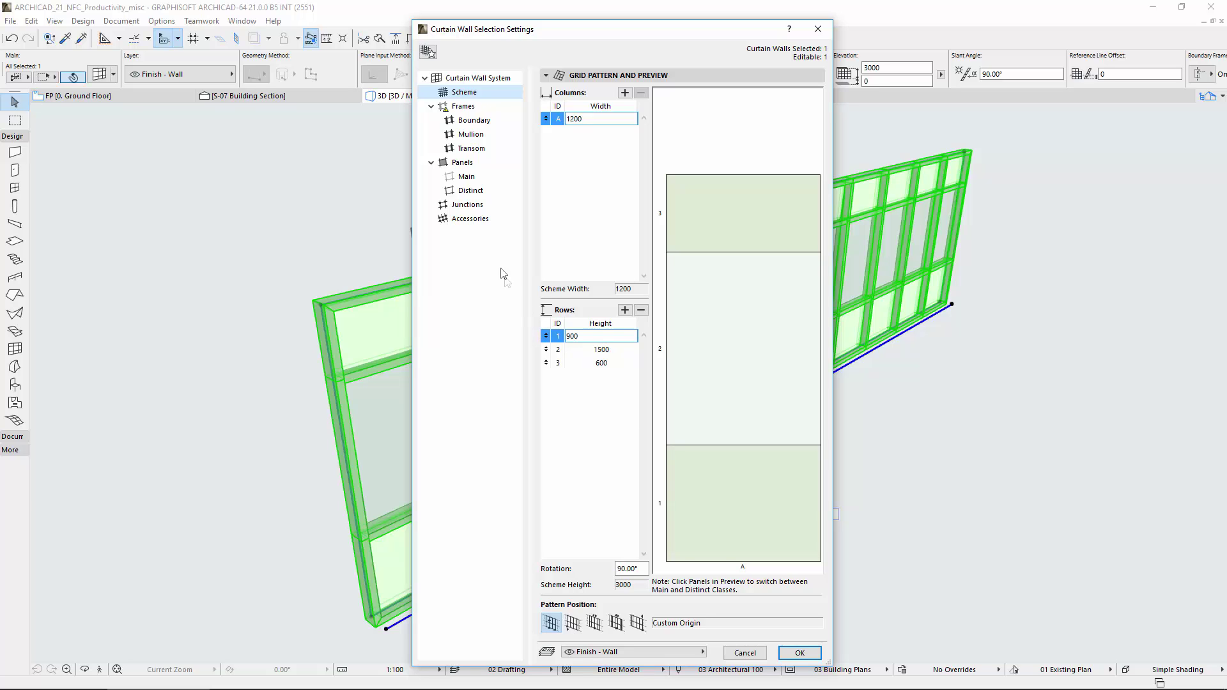
- Review the Junction dimensions and surface settings and the Sun Shade 21 accessory's style and louver settings
left_click(478, 205)
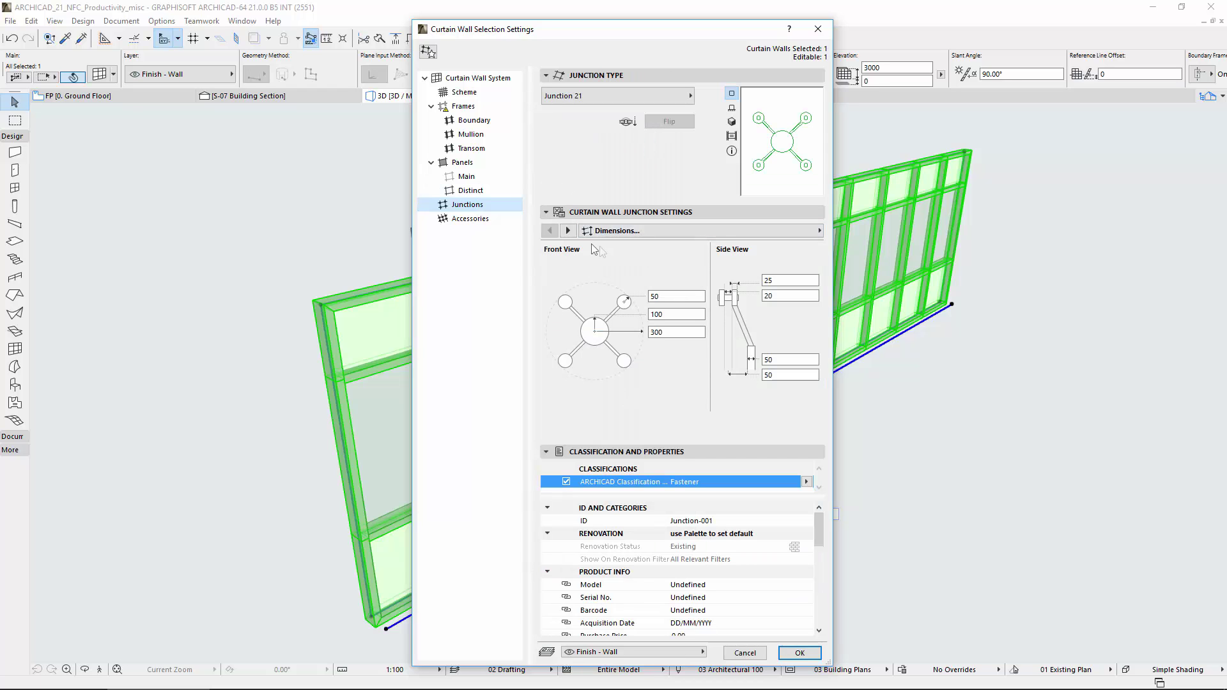
left_click(568, 231)
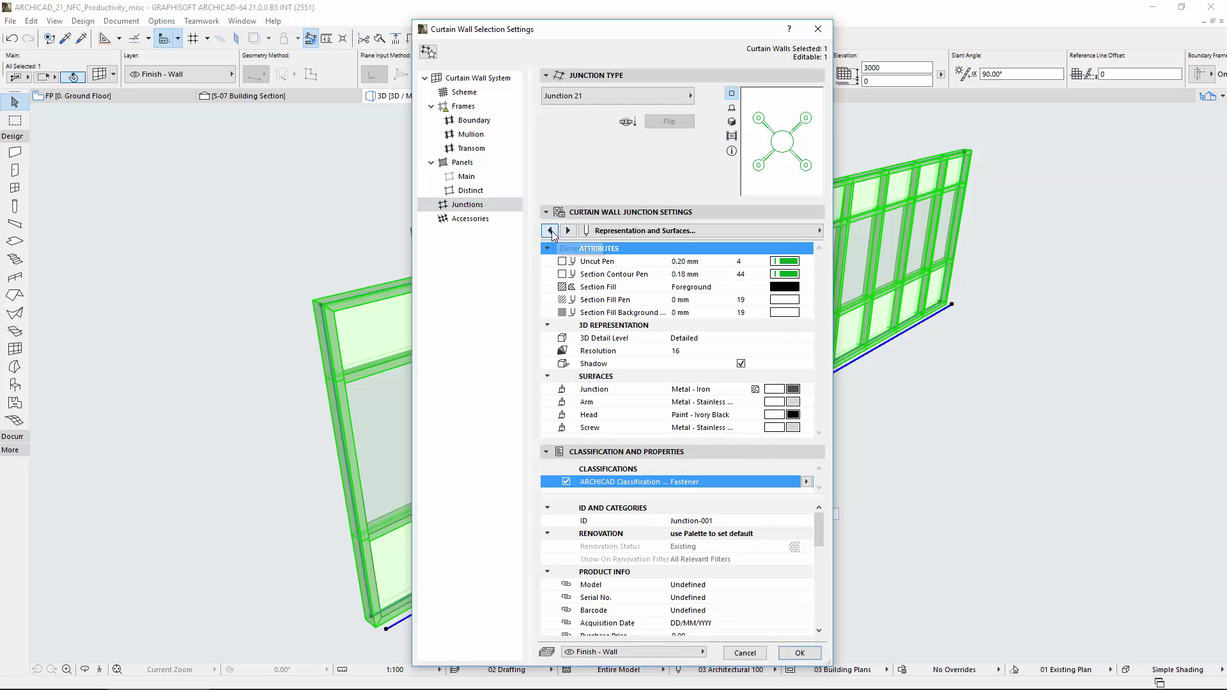
left_click(549, 231)
left_click(504, 221)
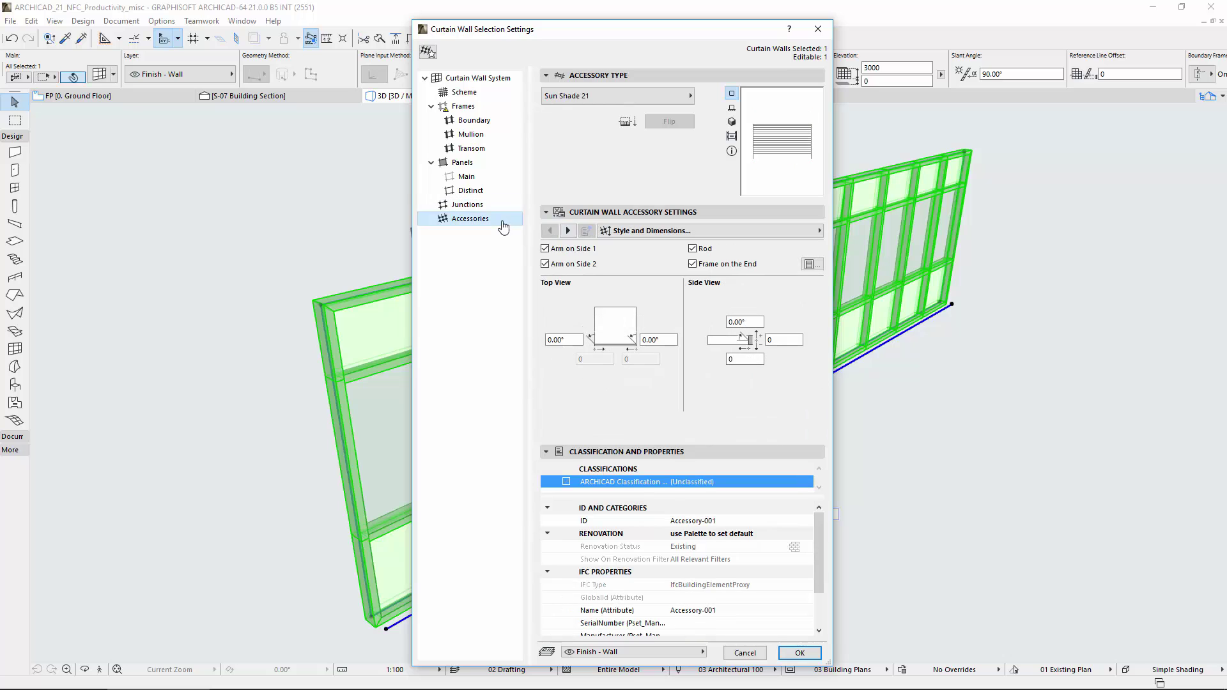
left_click(568, 231)
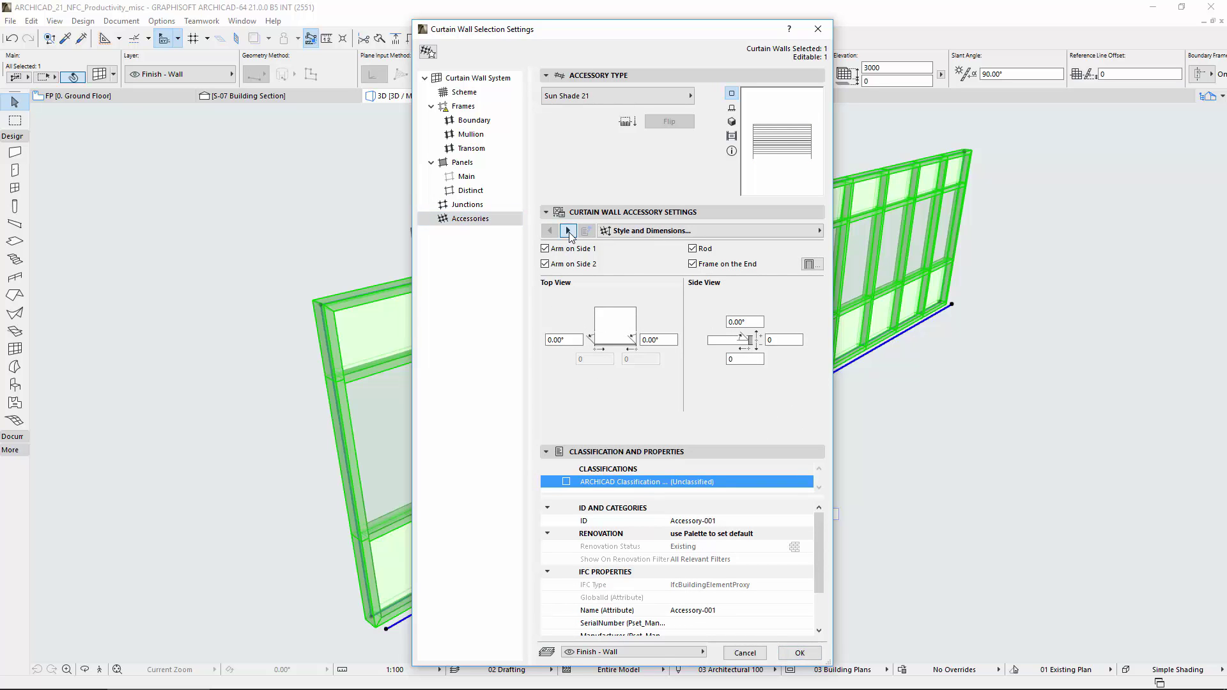
left_click(568, 232)
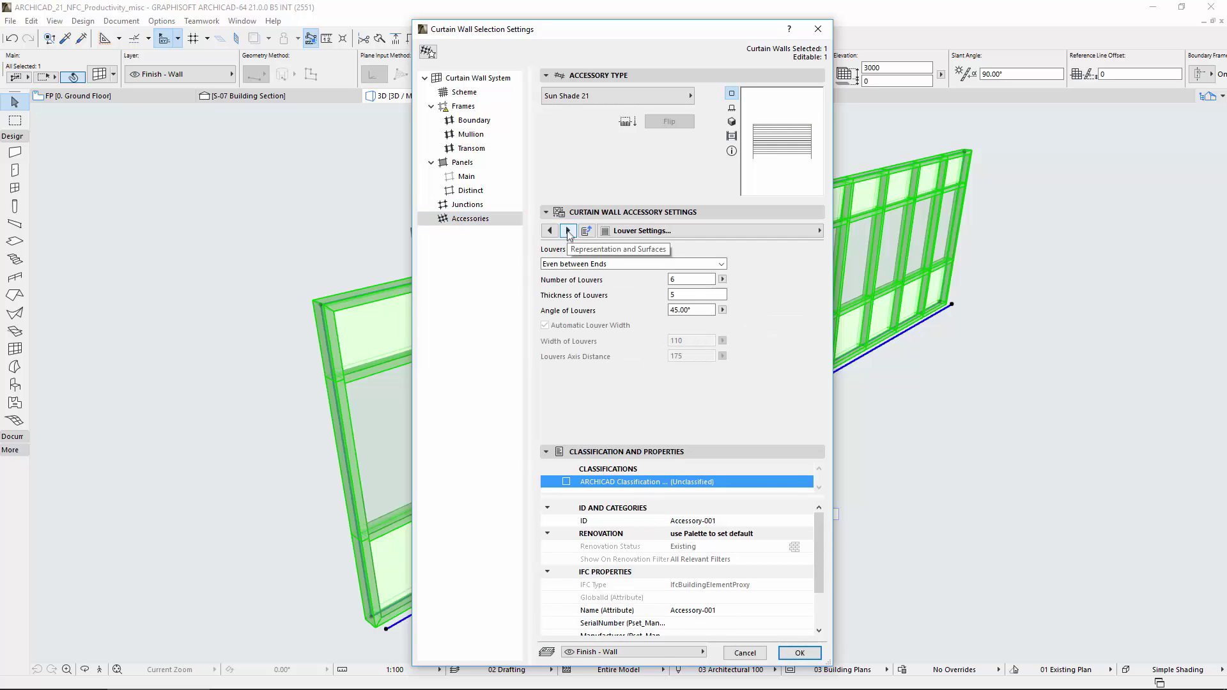
- Set the accessory type to Anchor 21, examine its Representation and Surfaces settings, and return to the Junctions settings
left_click(597, 96)
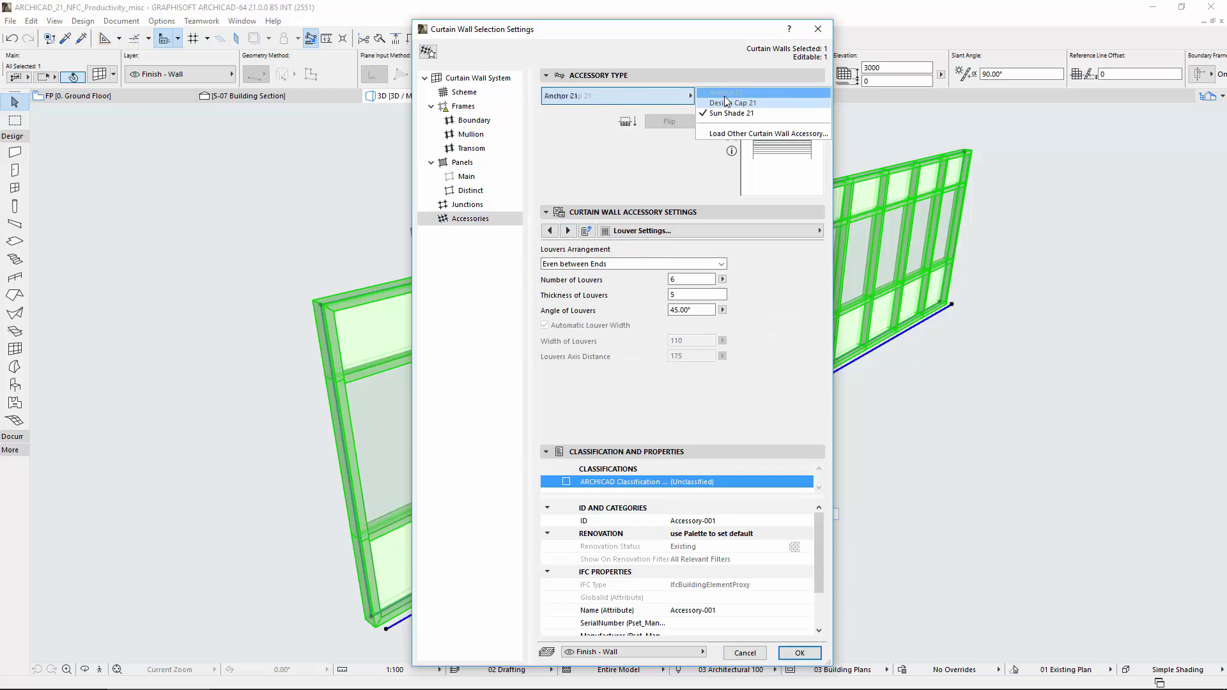
left_click(726, 95)
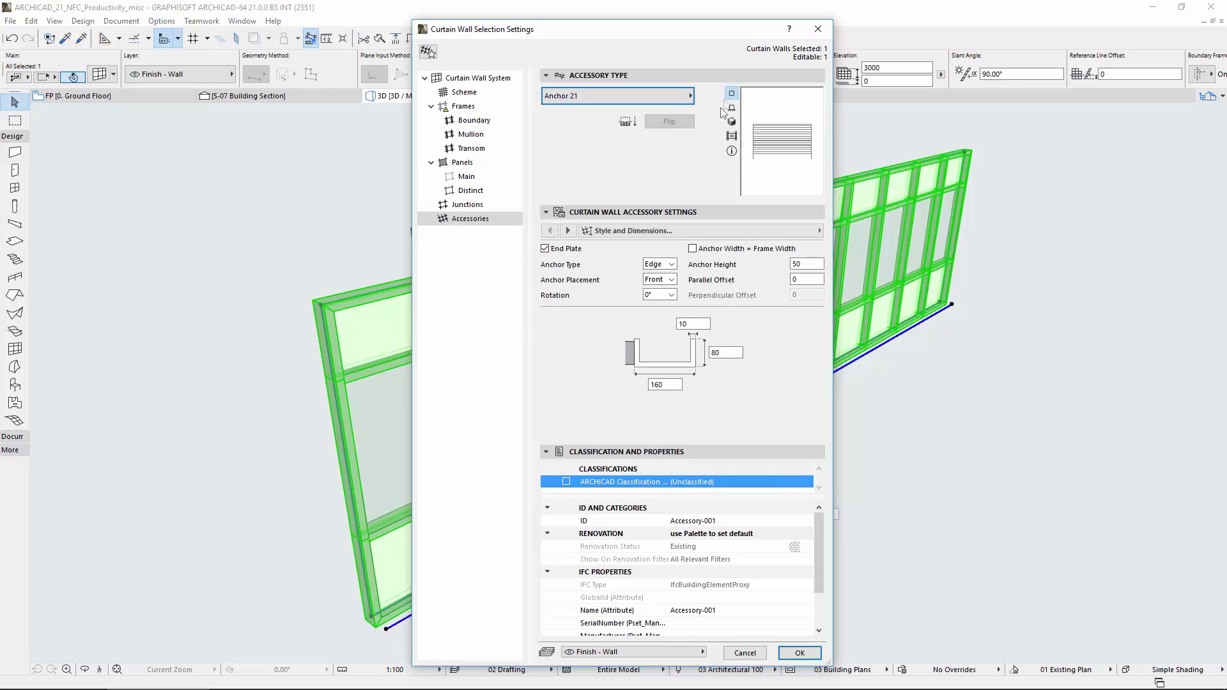
left_click(568, 231)
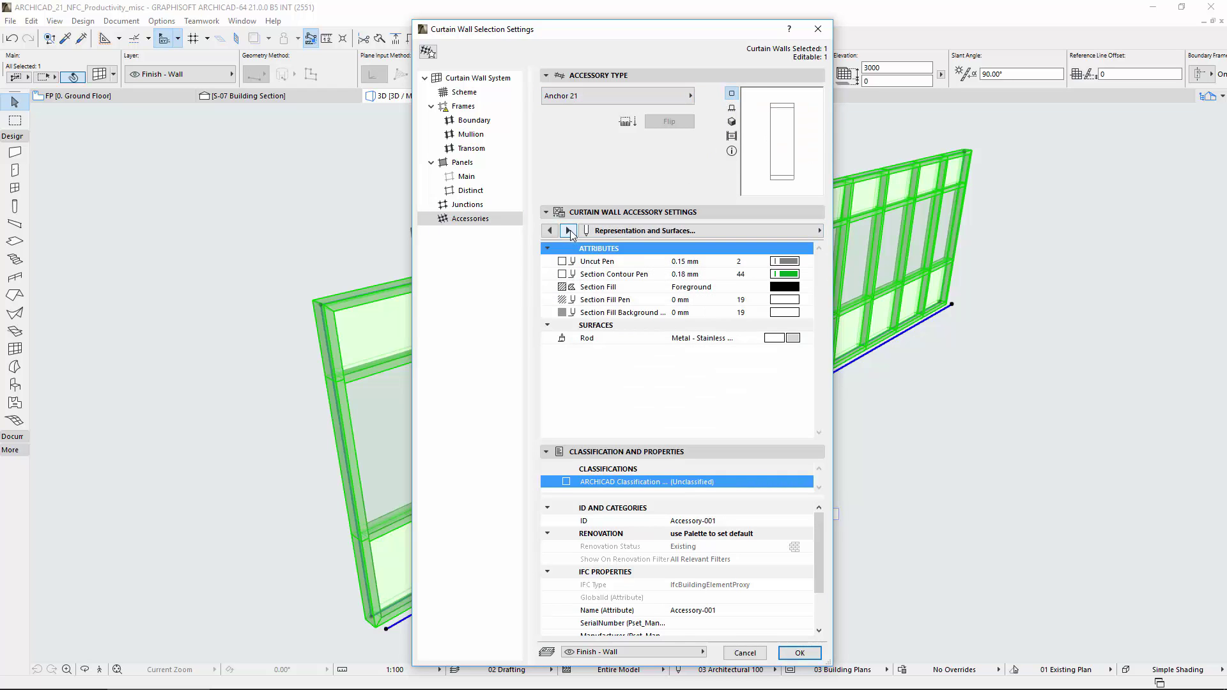
left_click(606, 232)
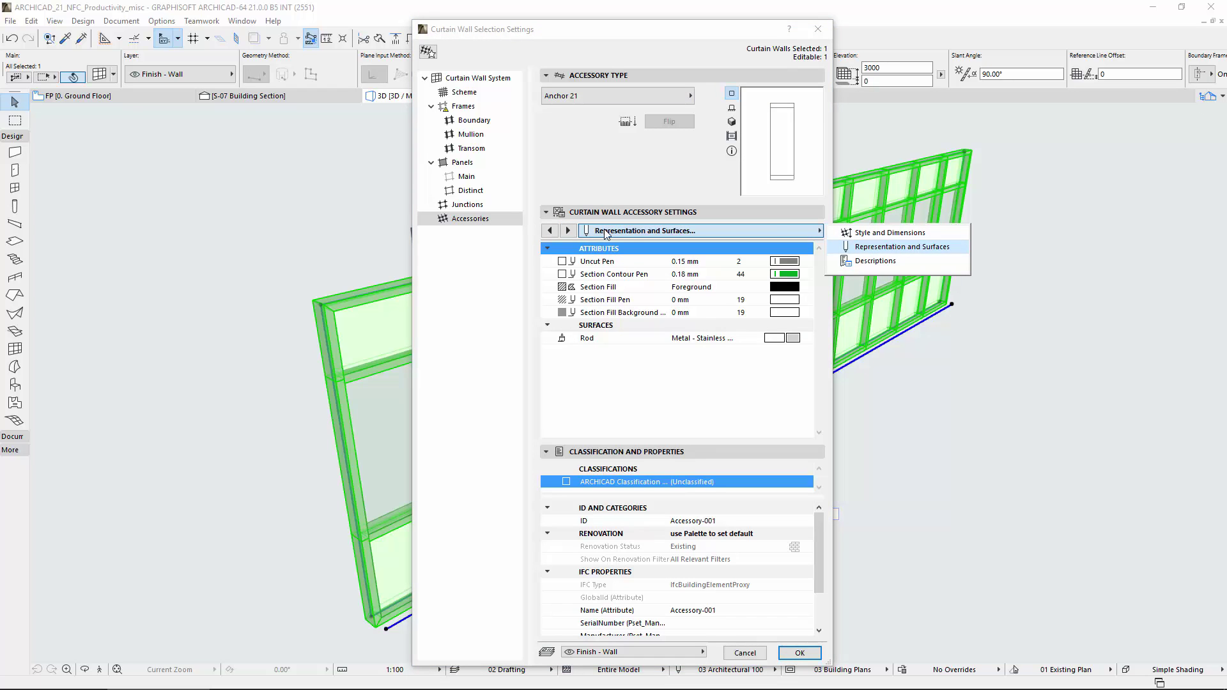
left_click(606, 232)
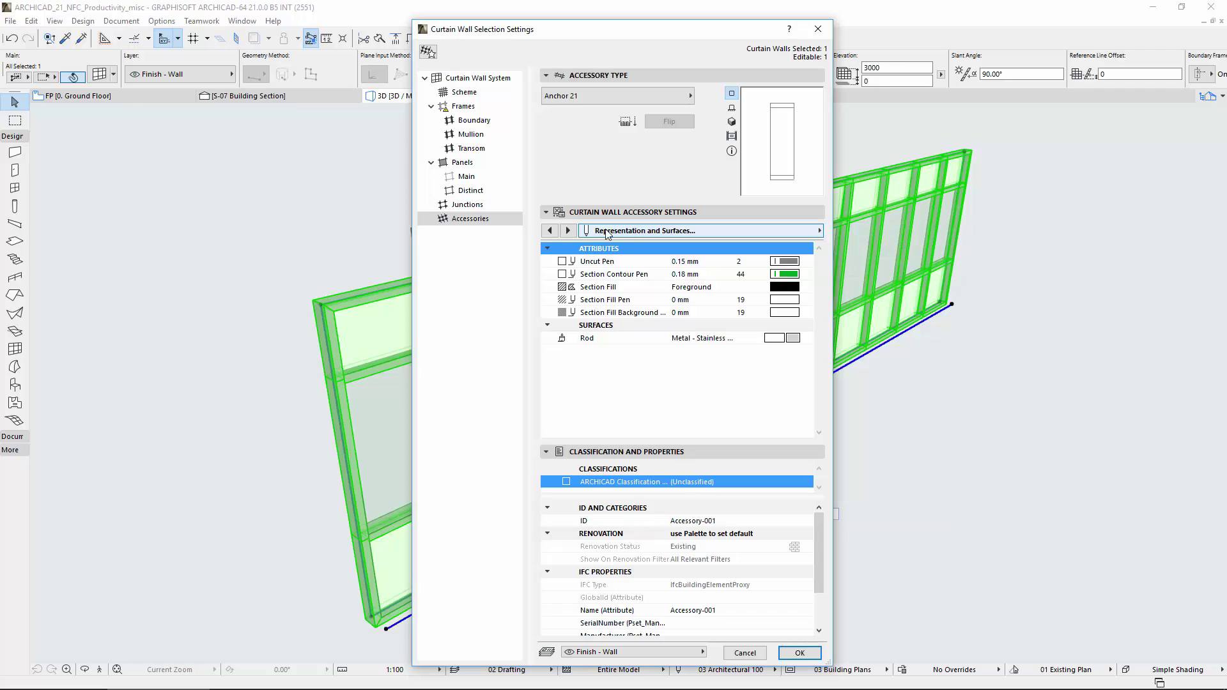
left_click(499, 208)
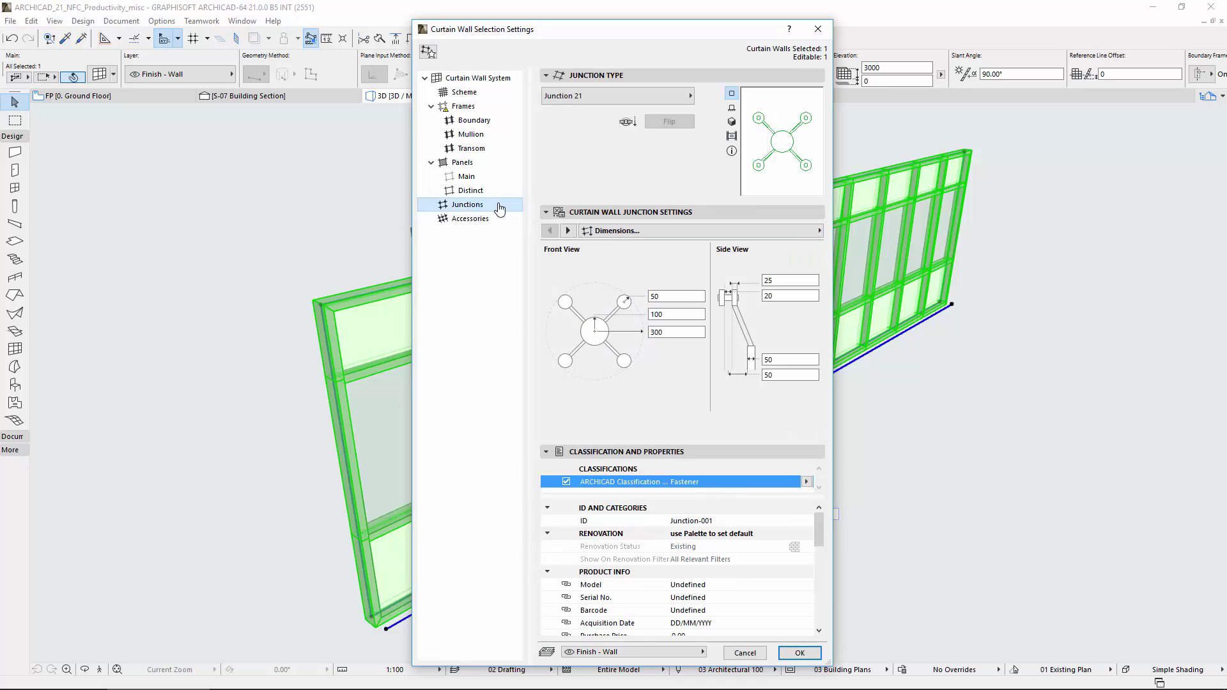